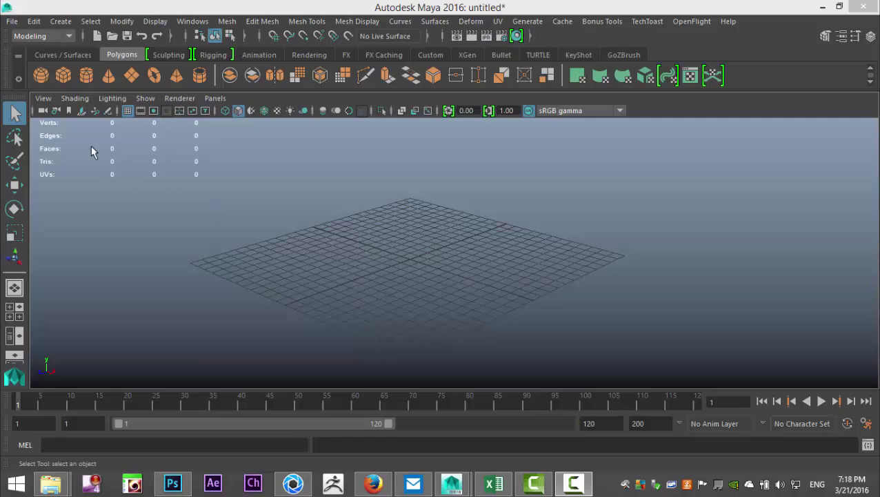
Step: Create a polygon cube, scale it up uniformly by about 19.7, and flatten it along X into a thin square slab
left_click(64, 77)
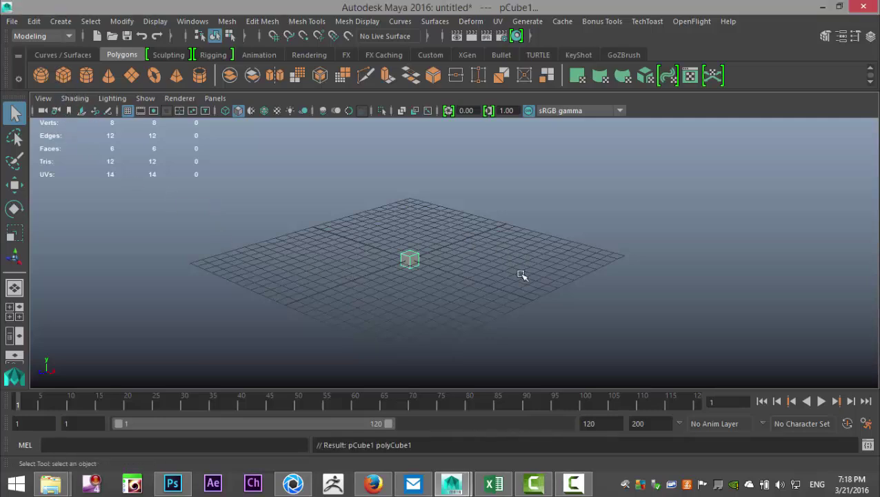
key("r")
left_click_drag(410, 260, 618, 301)
left_click_drag(453, 274, 410, 266)
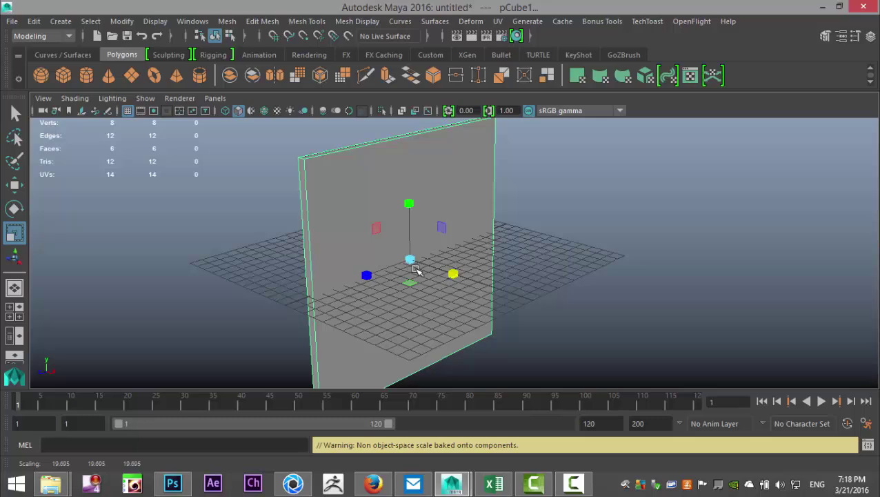
left_click_drag(620, 300, 552, 298, "alt")
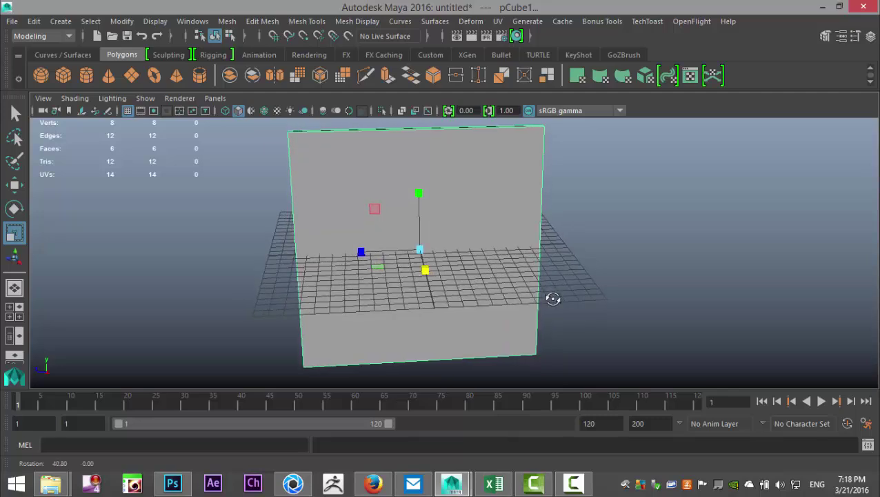
Step: Show the slab in a full-size side view and start Multi-Cut from the Modeling Toolkit
left_click(13, 317)
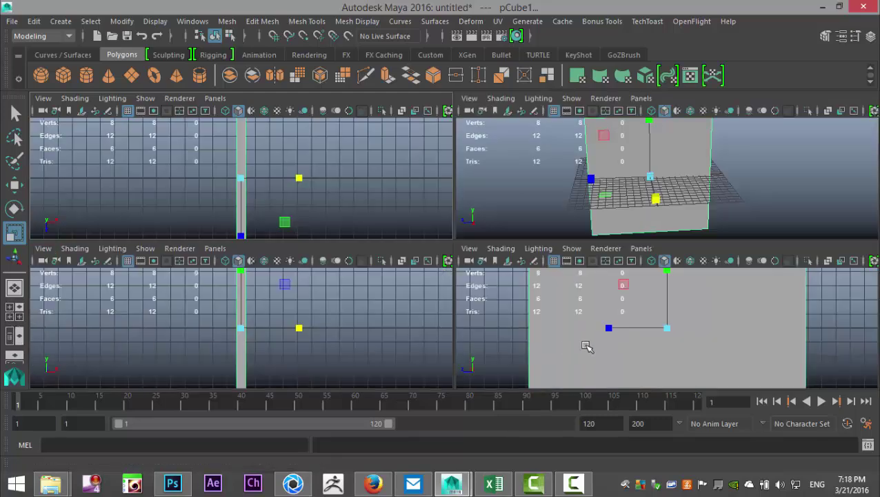
key("space")
scroll(455, 316, "down", 2)
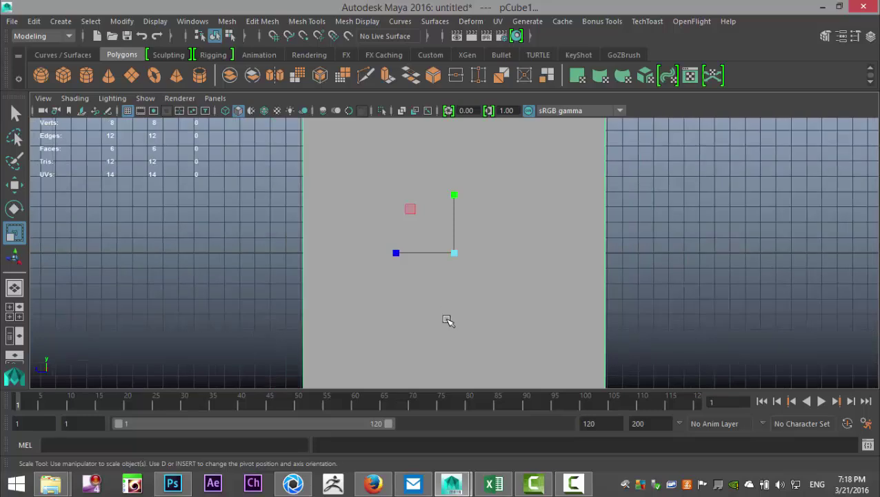
middle_click_drag(485, 350, 448, 349, "alt")
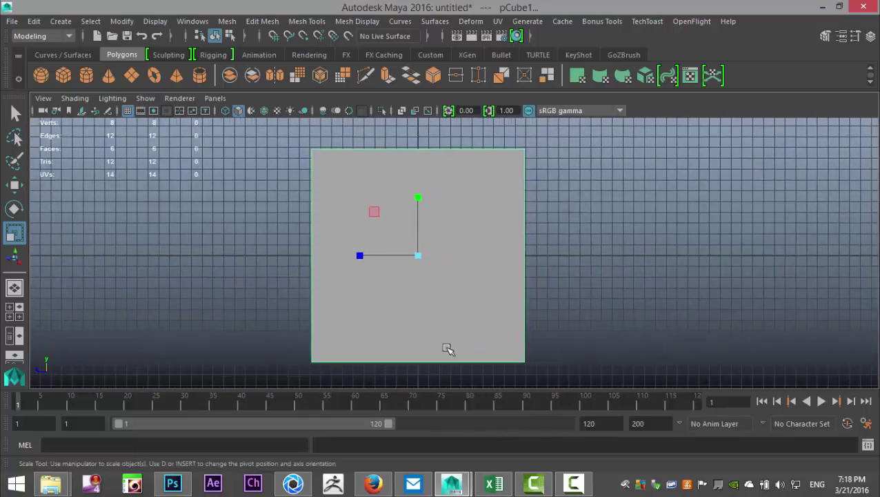
key("ctrl+a")
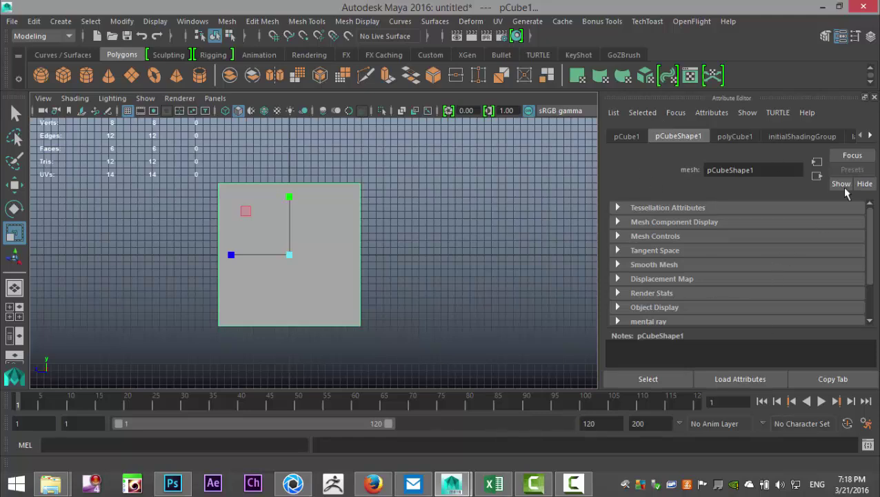
left_click(825, 36)
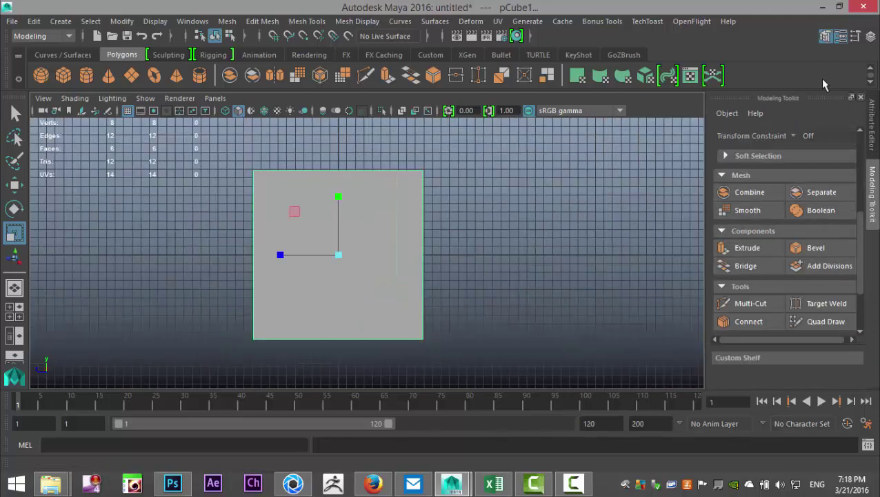
scroll(806, 172, "down", 3)
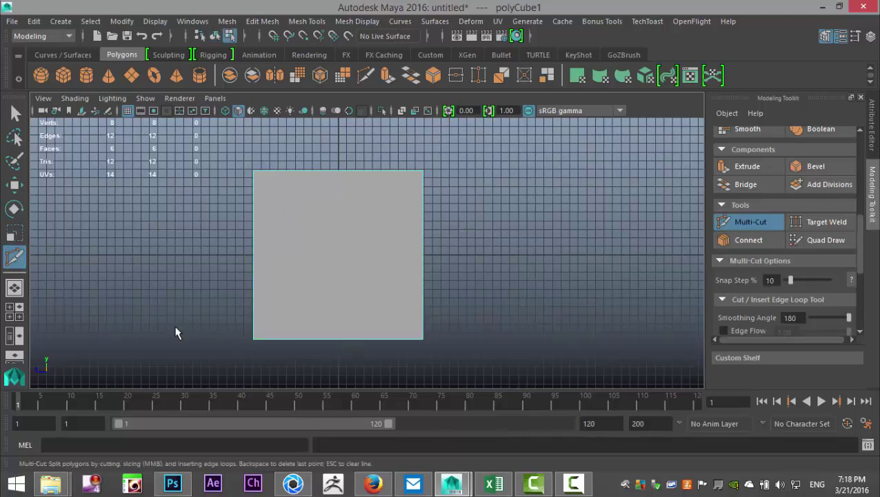
Step: Cut a jagged line of seven intermediate points across the slab's face, from its lower-right corner to its upper-left corner
left_click(287, 329)
right_click(358, 279)
left_click(363, 303)
left_click(312, 298)
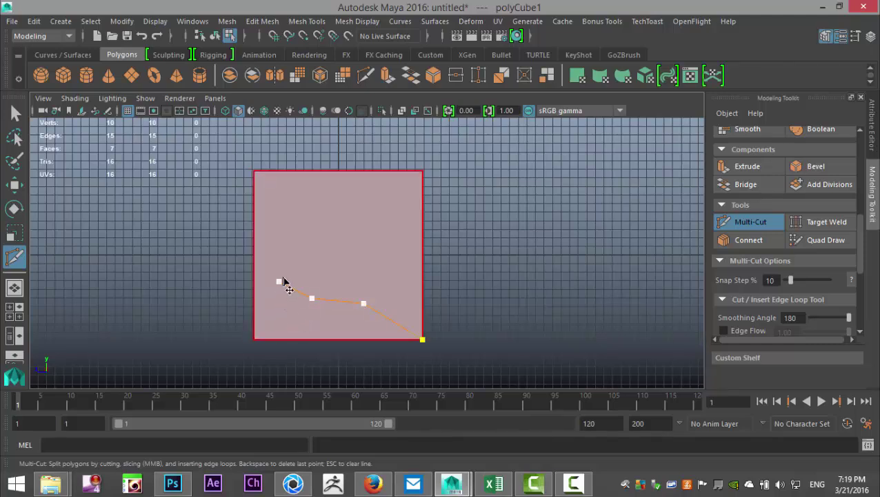
left_click(279, 281)
left_click(305, 269)
left_click(329, 253)
left_click(326, 230)
left_click(294, 207)
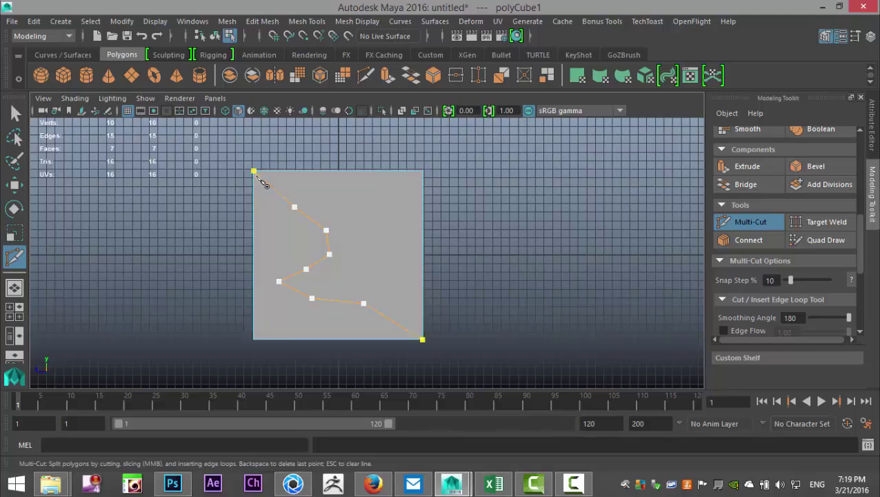
key("Return")
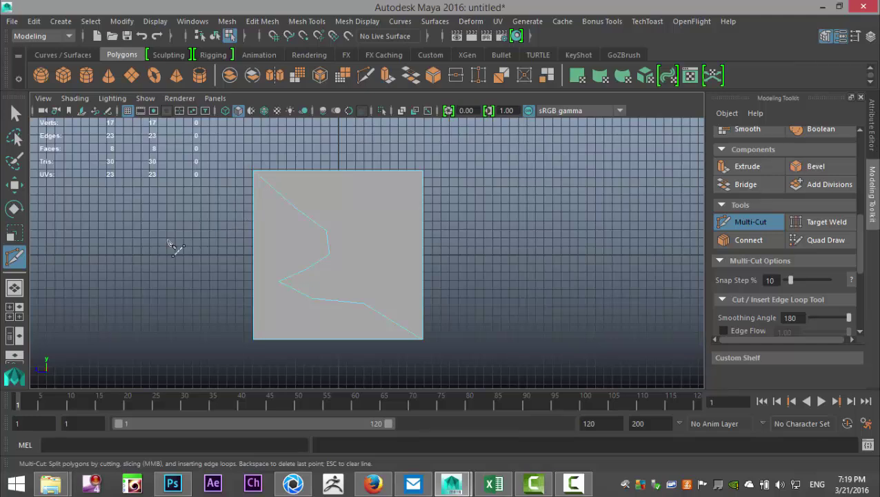
Step: Extrude the slab's face below the jagged cut outward by about 0.83 cm along X in the perspective view
left_click(12, 314)
key("space")
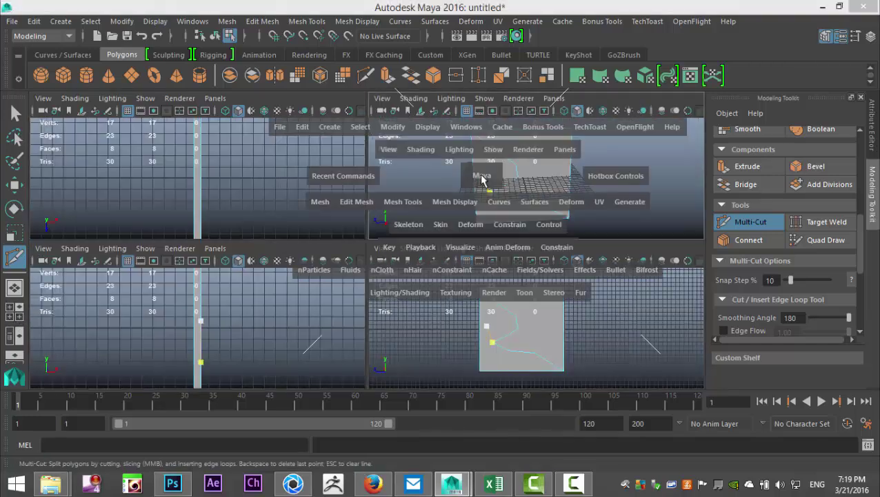
left_click_drag(482, 328, 447, 326, "alt")
key("q")
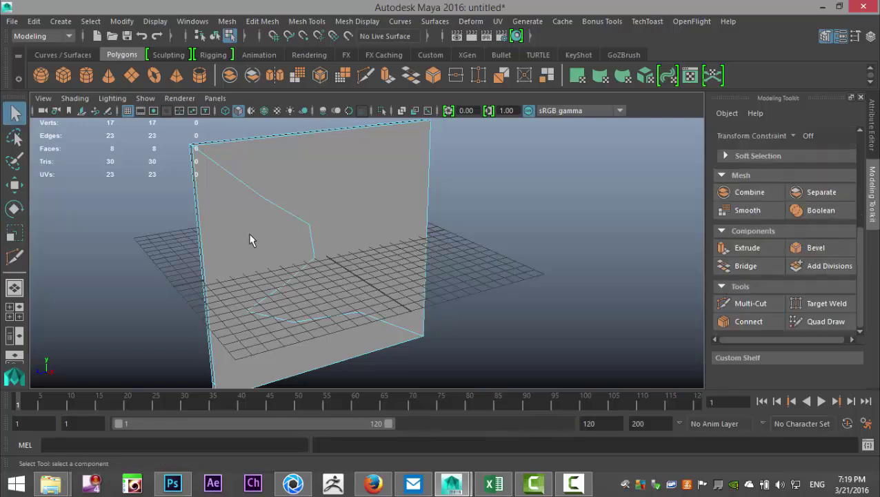
right_click_drag(250, 112, 250, 149)
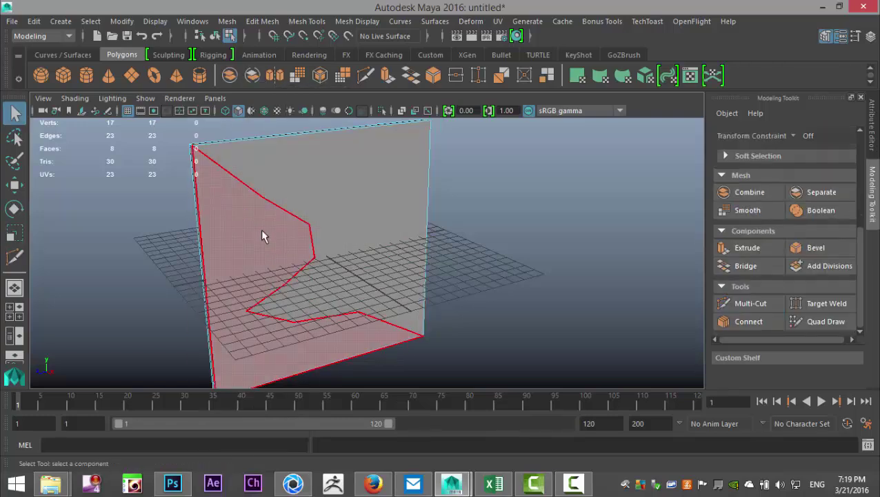
left_click(262, 237)
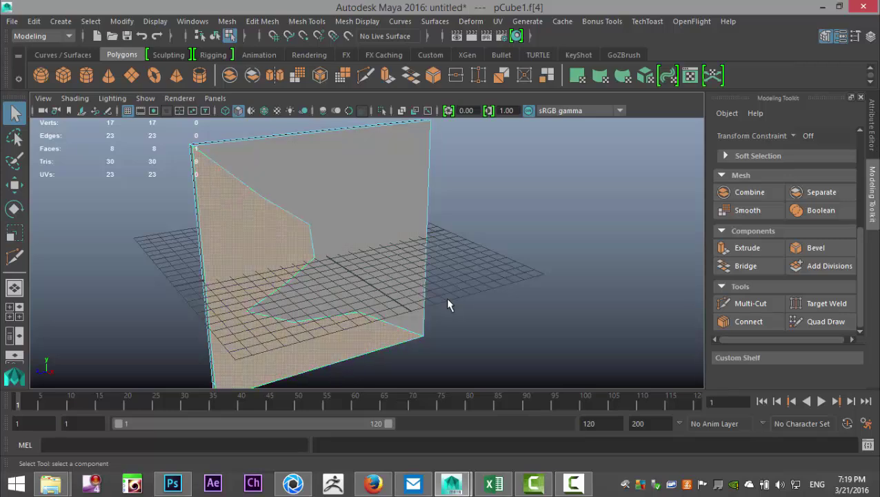
left_click_drag(435, 288, 507, 314, "alt")
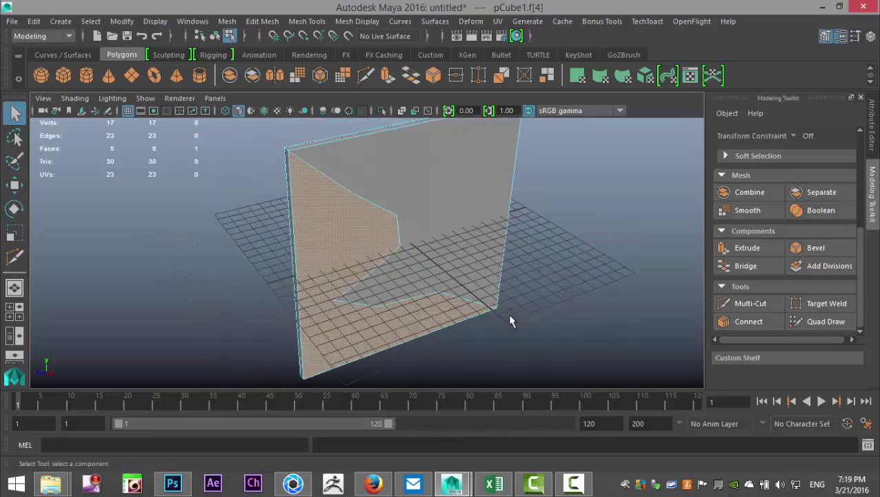
left_click(262, 21)
left_click(287, 131)
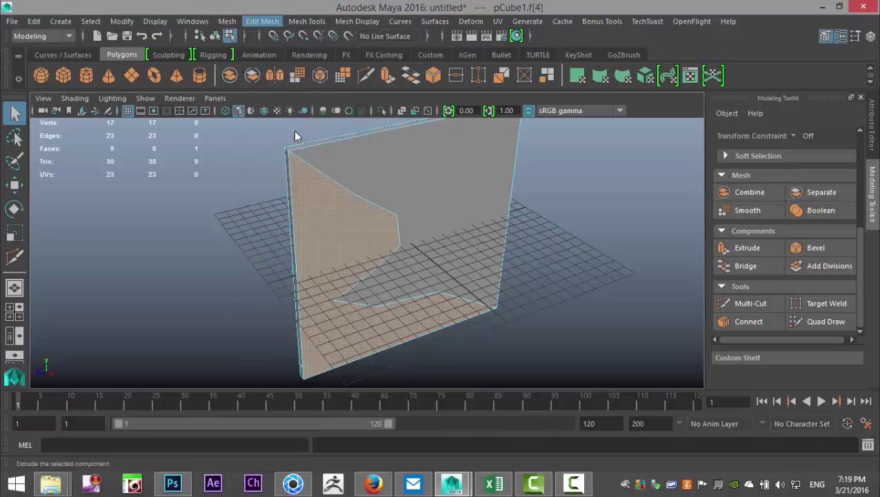
key("w")
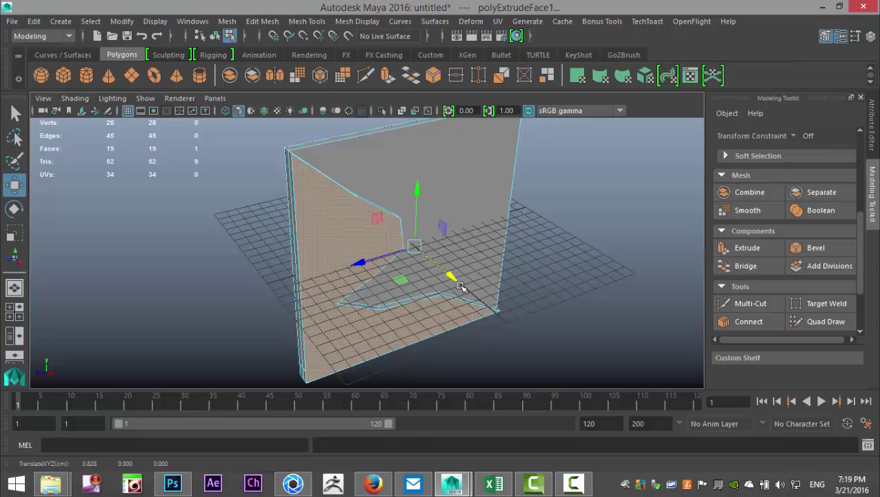
Step: Insert one edge loop along the middle of the extruded jagged ledge, using Multiple edge loops with the number set to 1
scroll(468, 288, "up", 2)
left_click_drag(467, 288, 387, 268, "alt")
left_click_drag(338, 316, 293, 312)
scroll(301, 300, "up", 6)
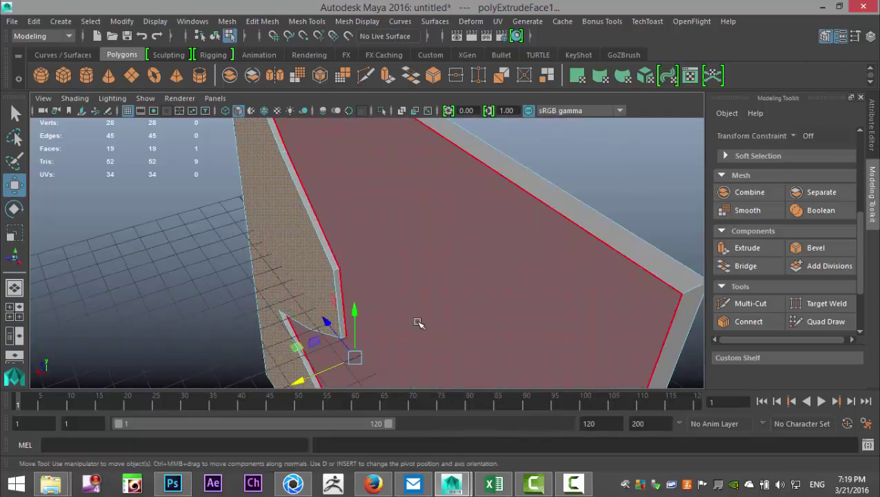
scroll(414, 321, "down", 4)
left_click(304, 20)
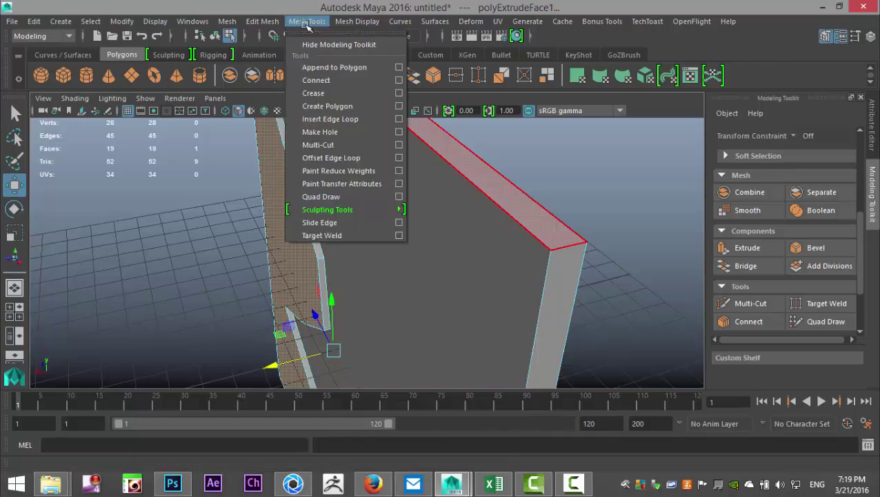
left_click(400, 120)
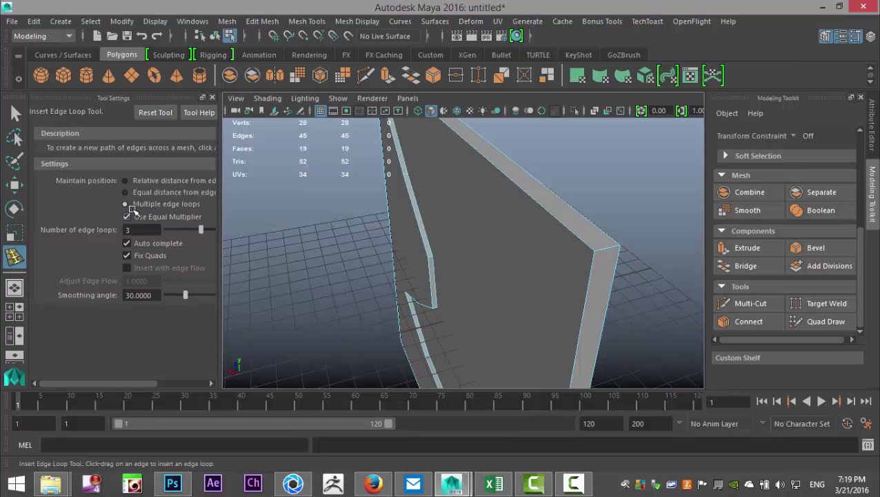
left_click(138, 229)
type("1")
left_click_drag(431, 282, 434, 287, "alt")
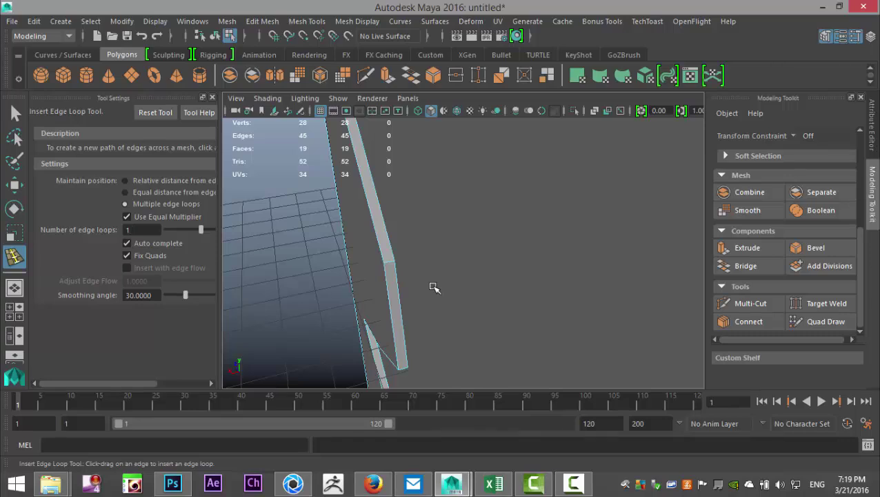
left_click_drag(426, 259, 398, 245, "alt")
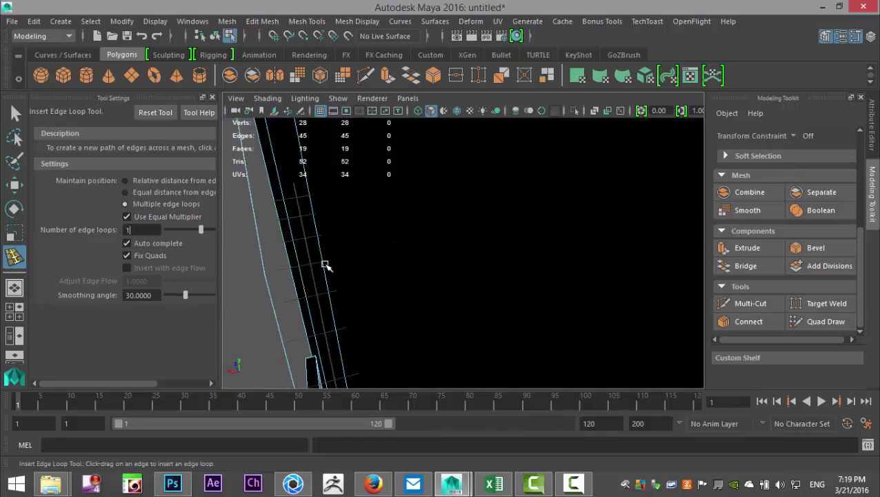
left_click(343, 269)
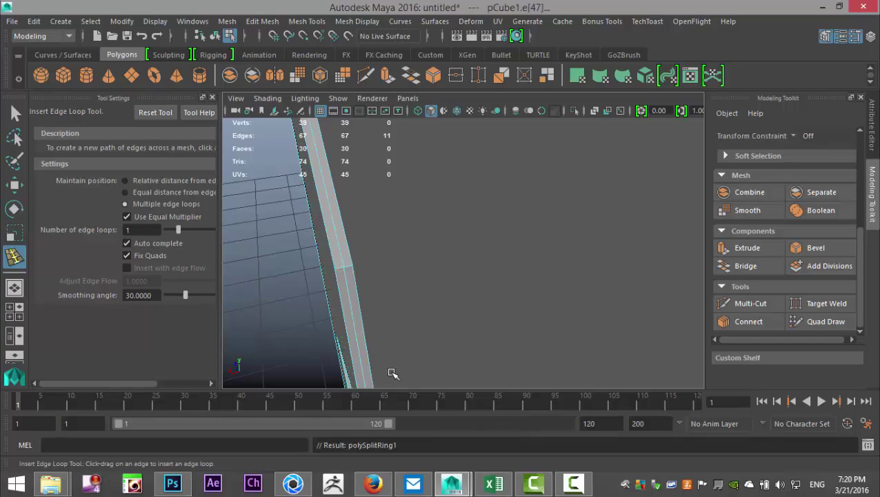
key("q")
left_click_drag(393, 373, 511, 252, "alt")
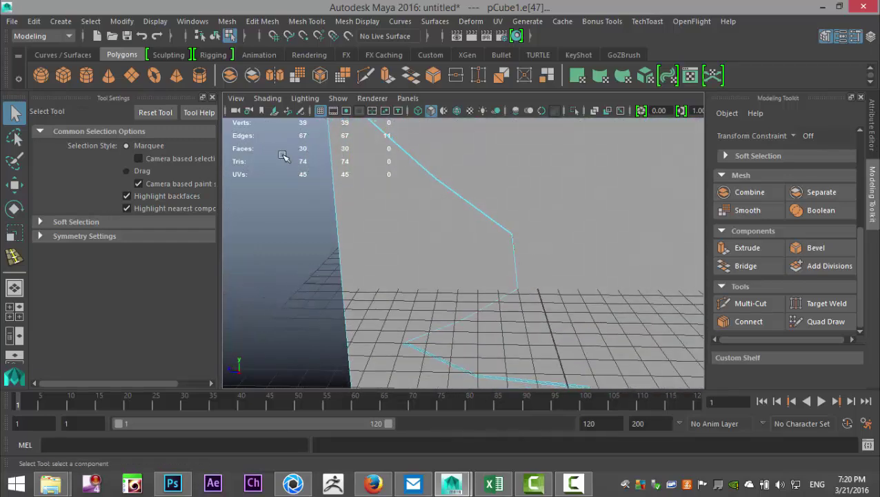
left_click(212, 98)
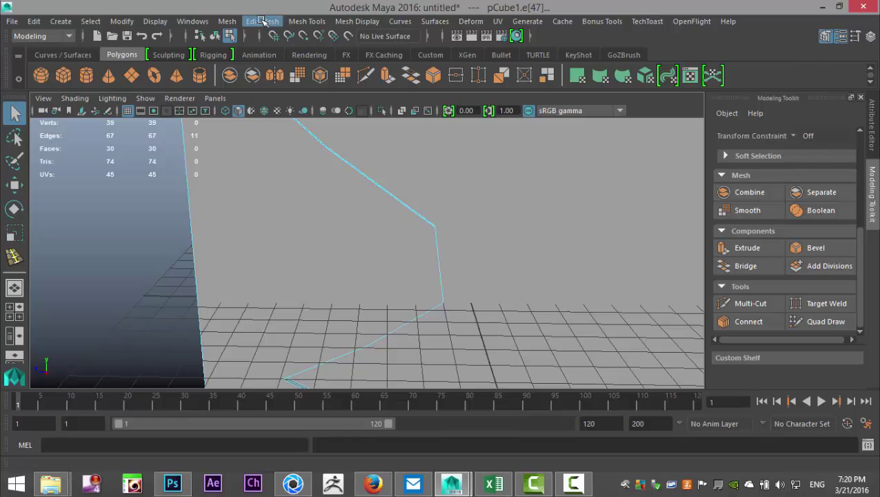
Step: Set Insert Edge Loop to 3 loops and insert them across the two upper sloping segments of the jagged ledge
left_click(263, 23)
mouse_move(304, 24)
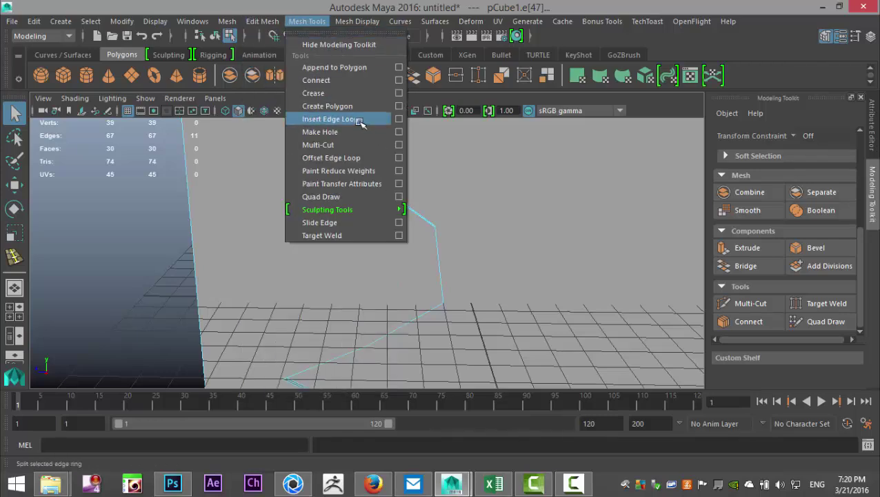
left_click(395, 120)
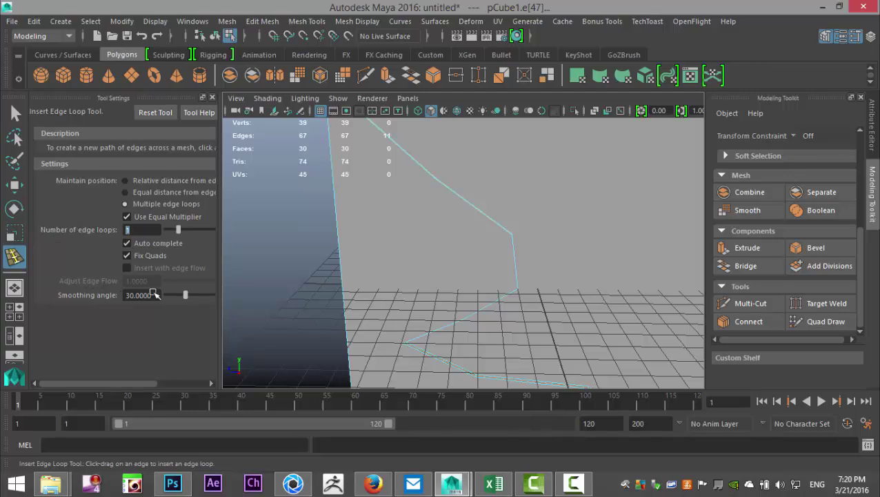
type("3")
left_click_drag(428, 221, 409, 247, "alt")
scroll(435, 286, "up", 4)
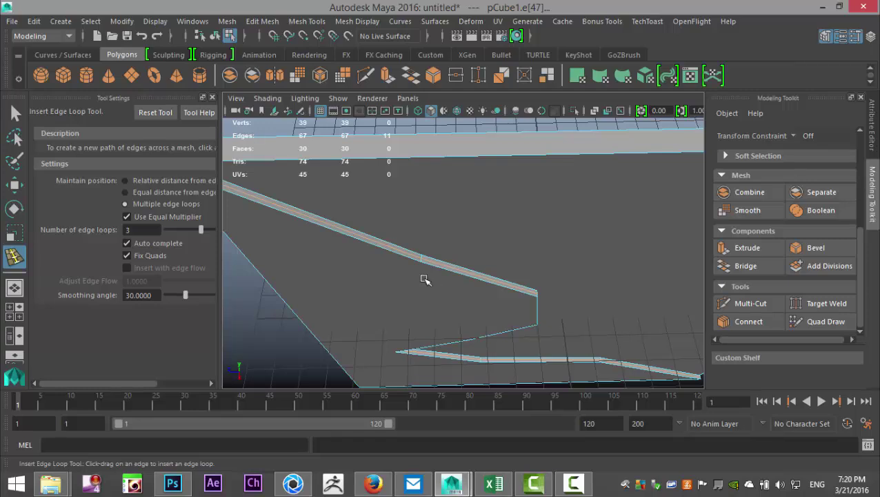
left_click(340, 232)
left_click(476, 281)
Step: Insert three edge loops across the ledge's short steep segment and each of the three lower segments running to the slab's corner
left_click_drag(518, 351, 360, 239, "alt")
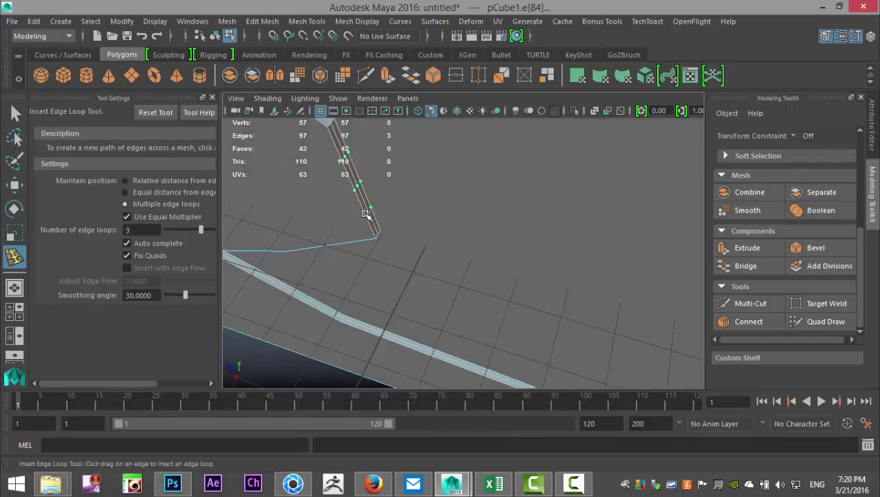
left_click(366, 214)
middle_click_drag(364, 275, 461, 276, "alt")
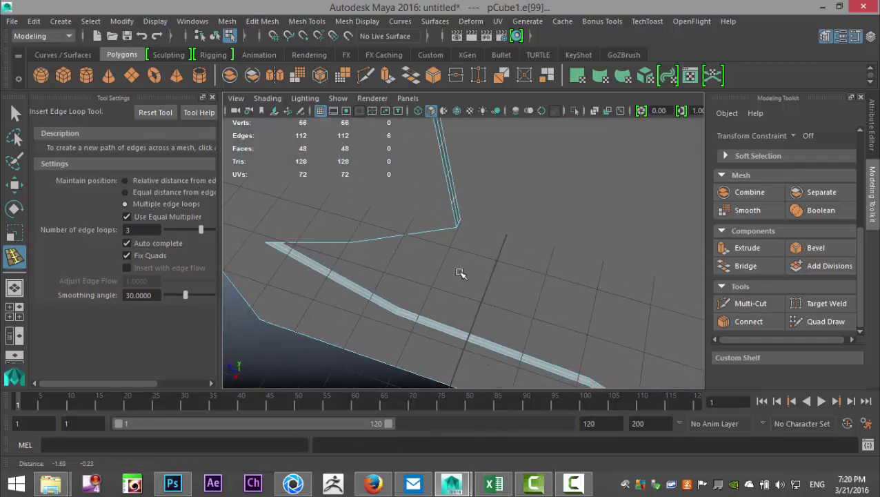
left_click(369, 302)
left_click(459, 338)
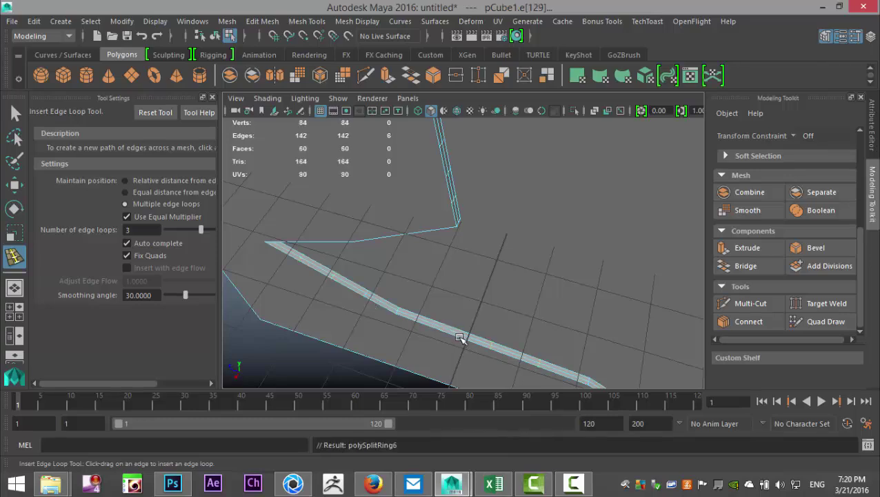
left_click_drag(510, 336, 267, 219, "alt")
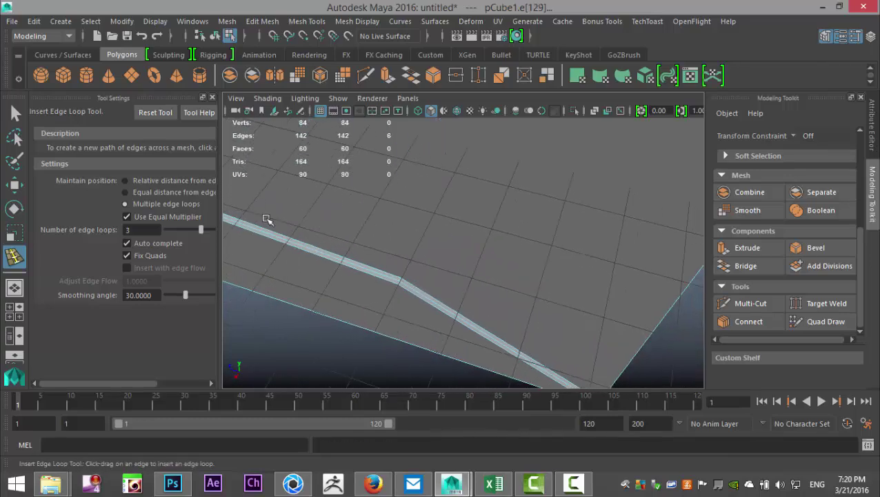
left_click(468, 330)
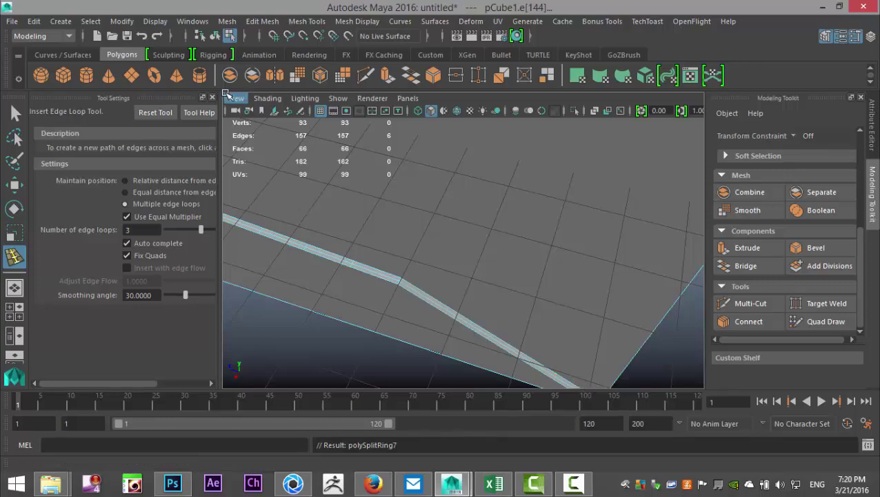
Step: Offset the two neighbouring upper-row ledge faces at the lower end of the sloping segment above the short steep segment
left_click(214, 99)
middle_click_drag(261, 134, 382, 350, "alt")
left_click_drag(382, 349, 407, 340, "alt")
key("q")
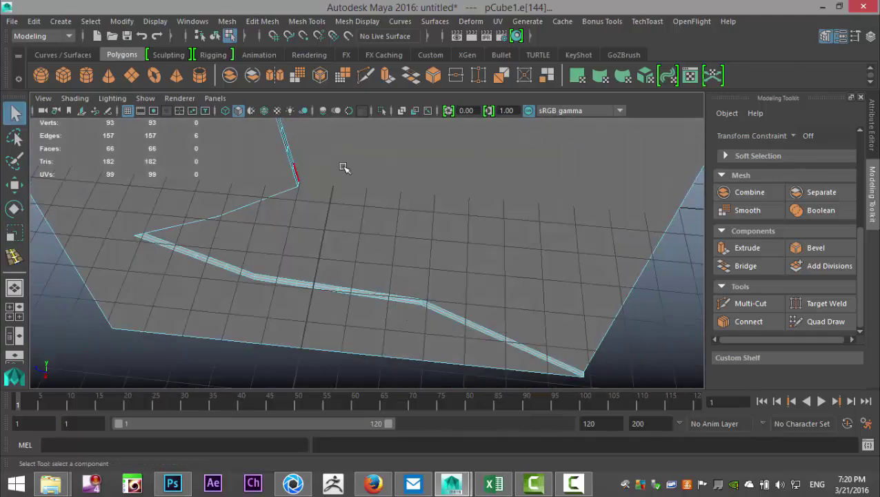
left_click_drag(344, 169, 442, 299, "alt")
right_click_drag(442, 298, 478, 336, "alt")
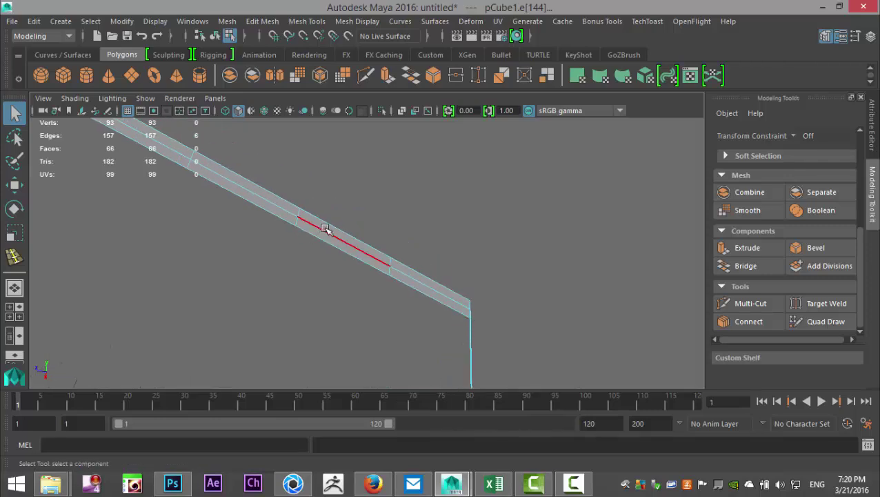
right_click_drag(384, 124, 350, 200)
left_click(364, 248)
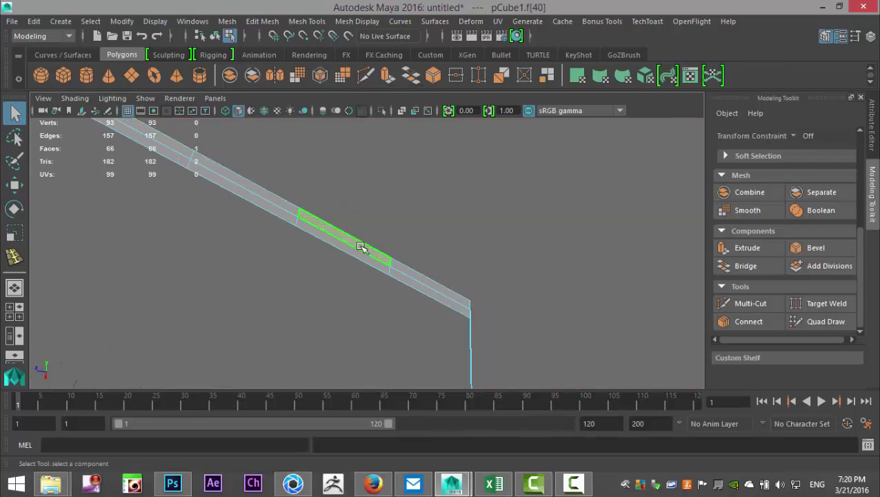
left_click(434, 287, "shift")
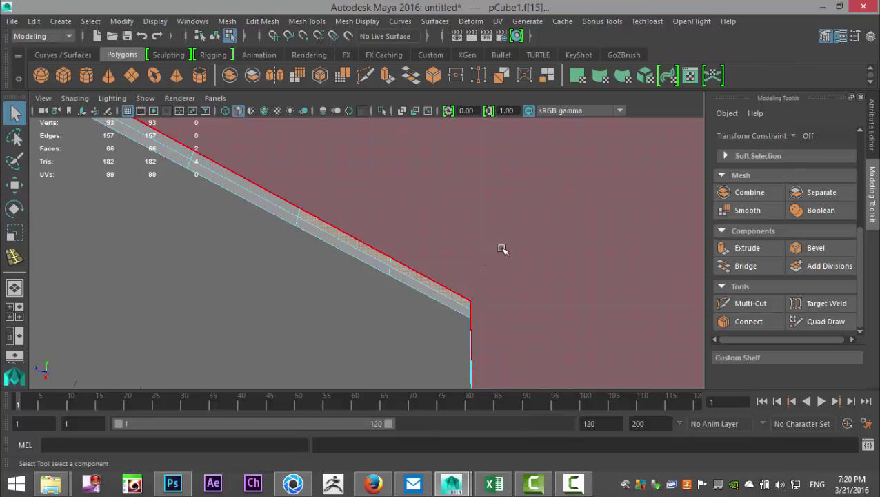
key("w")
left_click_drag(393, 220, 360, 238)
Step: Select a lower-row face and the adjacent upper-row face farther up the slope and move them slightly downward
left_click(360, 223)
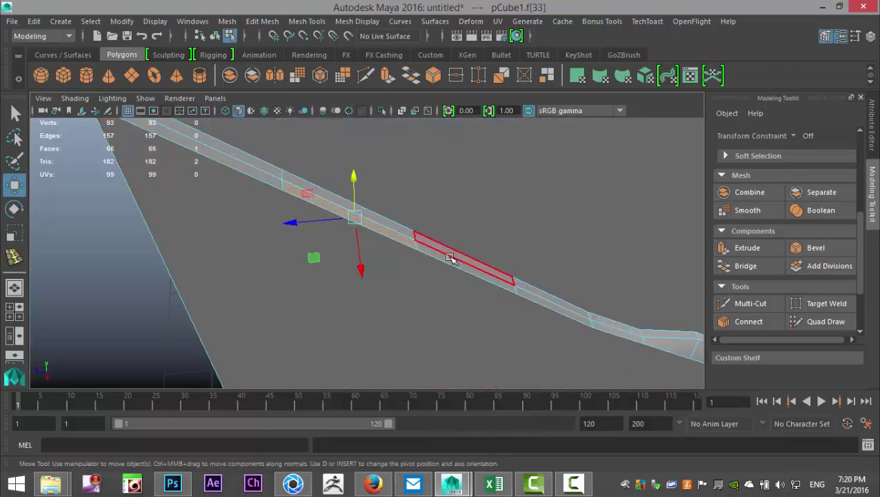
left_click(452, 257, "shift")
mouse_move(420, 207)
left_mouse_down()
mouse_move(419, 230)
mouse_move(418, 222)
left_mouse_up()
Step: Offset one narrow ledge face near the top and one near the bottom of the steep segment along Z
left_click_drag(495, 280, 418, 289, "alt")
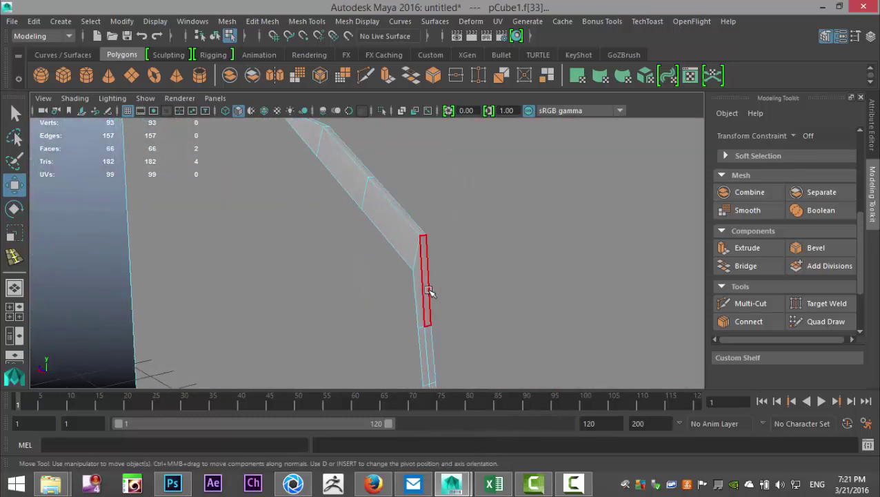
left_click(428, 290)
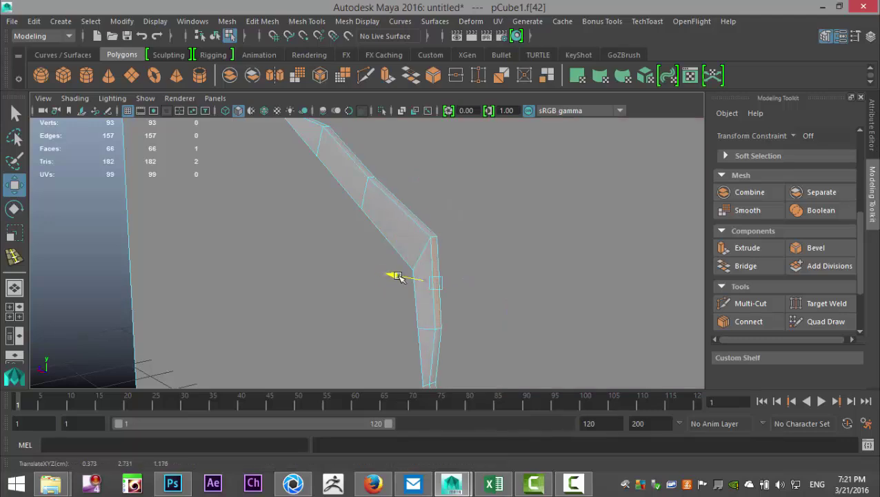
left_click_drag(393, 275, 435, 232, "alt")
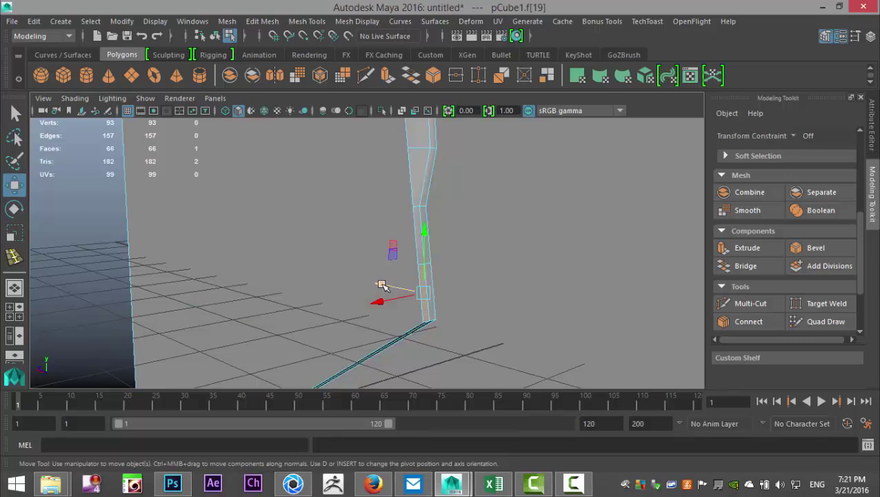
left_click_drag(382, 285, 387, 250)
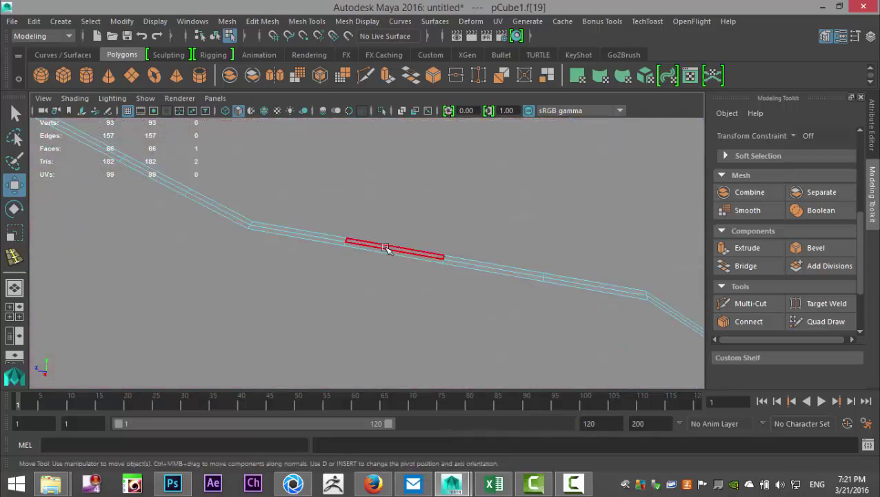
Step: Raise two adjacent upper-row faces on the middle lower segment along Y, shift one face on the next segment, and deselect
left_click(315, 236, "shift")
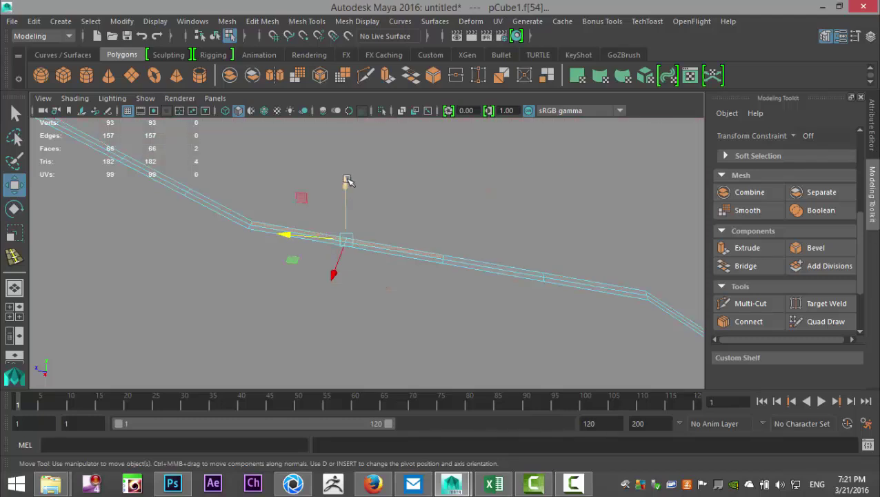
left_click_drag(346, 181, 355, 161)
left_click_drag(521, 269, 445, 271, "alt")
left_click(483, 293)
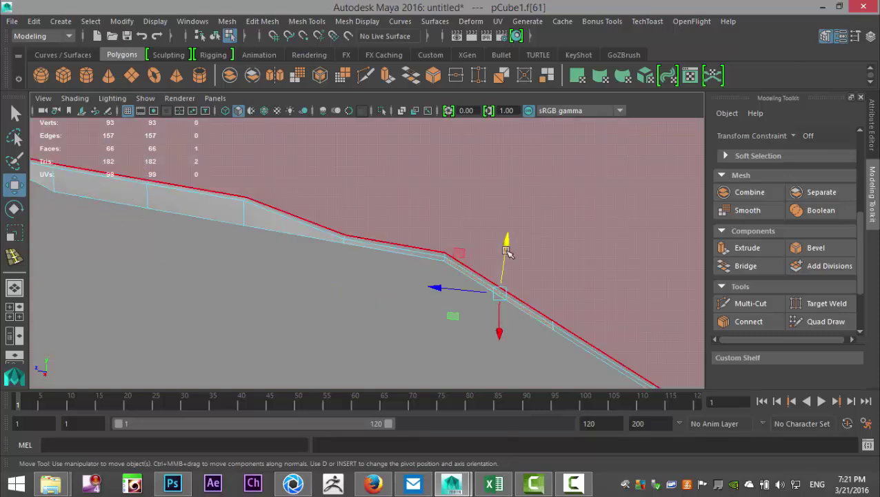
left_click_drag(508, 254, 450, 309, "alt")
left_click_drag(516, 313, 531, 344, "alt")
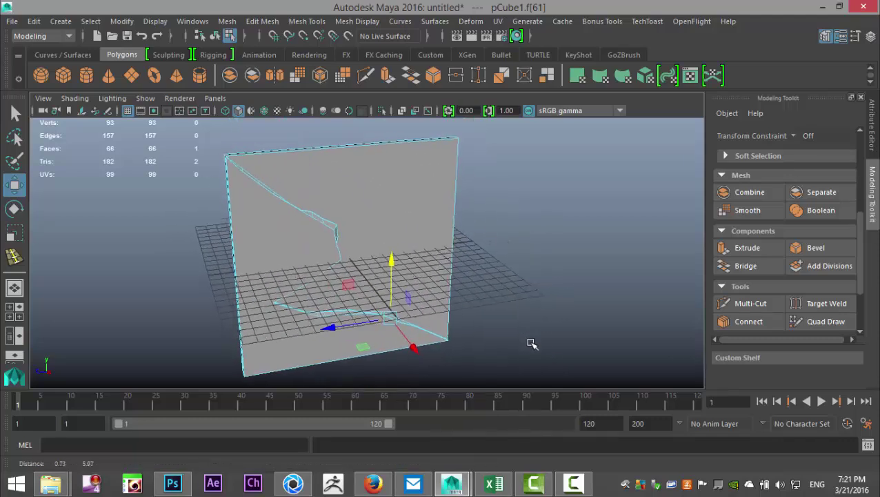
left_click(554, 261)
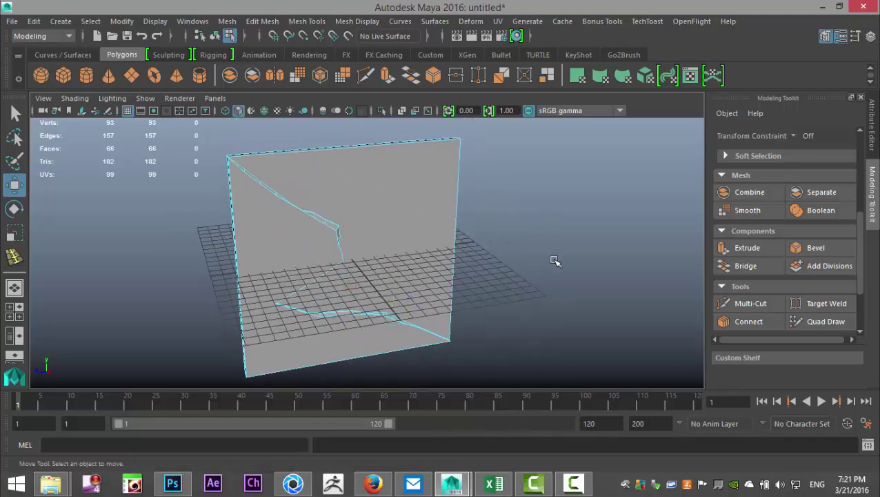
Step: Assign a new Lambert material to the large front face of the raised jagged layer
left_click(392, 180)
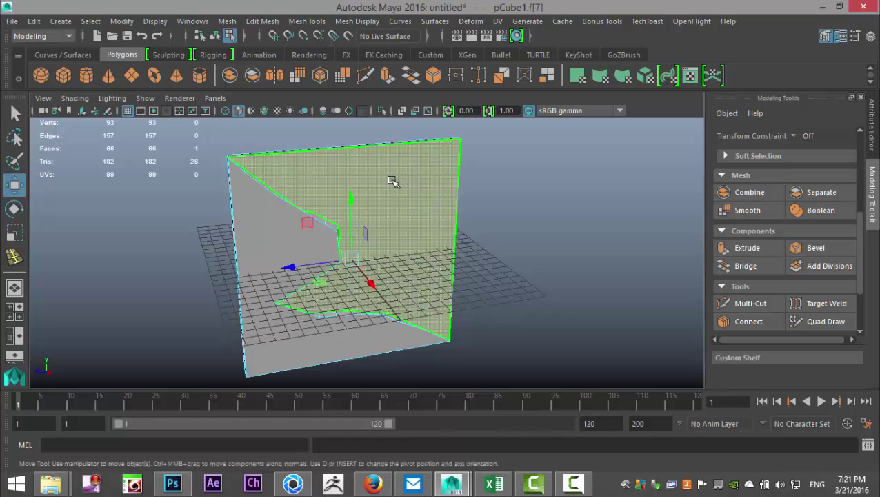
mouse_move(396, 181)
right_mouse_down()
mouse_move(374, 391)
mouse_move(385, 429)
right_mouse_up()
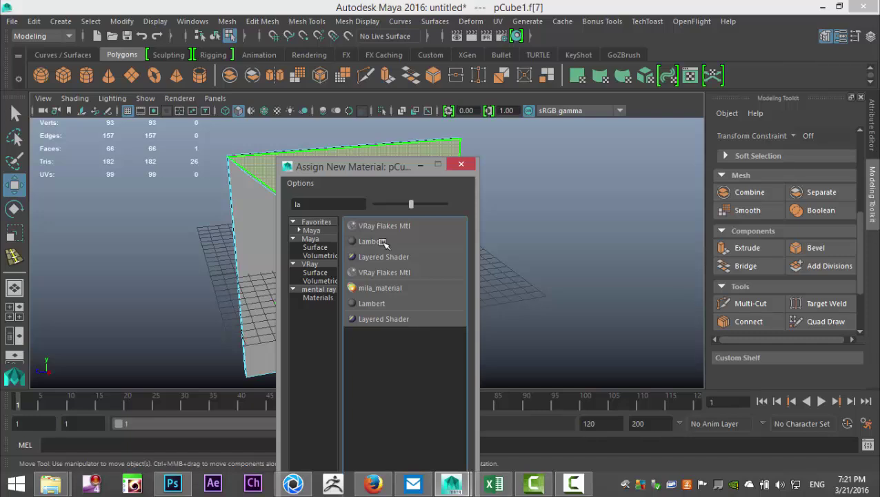
left_click(381, 242)
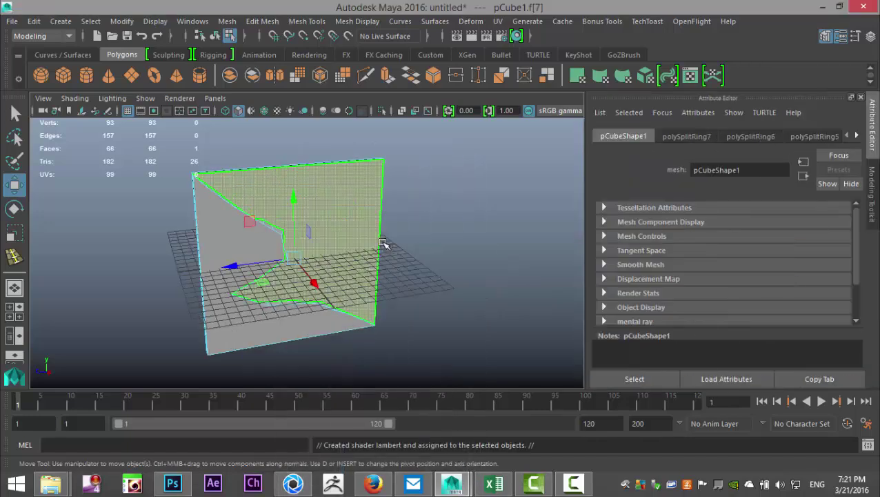
Step: Connect a File texture to the color of lambert2 and load Brick Wall.jpg from the Tutorial folder
left_click(857, 135)
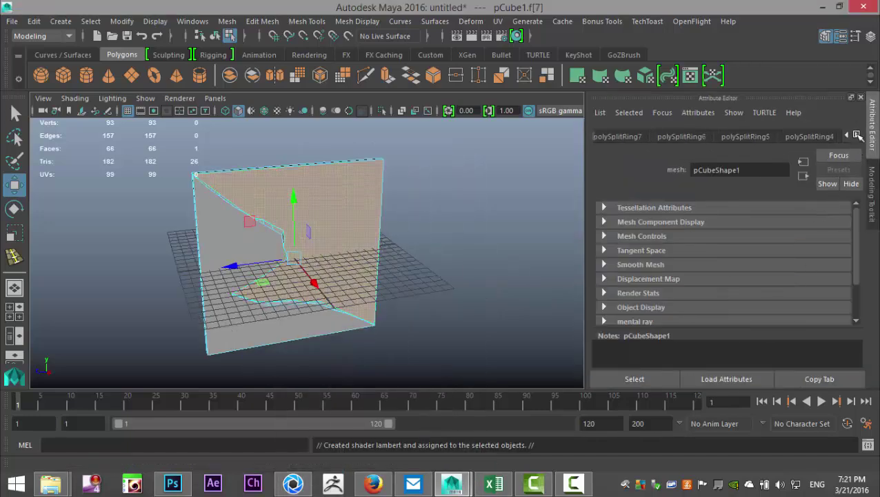
left_click(857, 136)
left_click(857, 135)
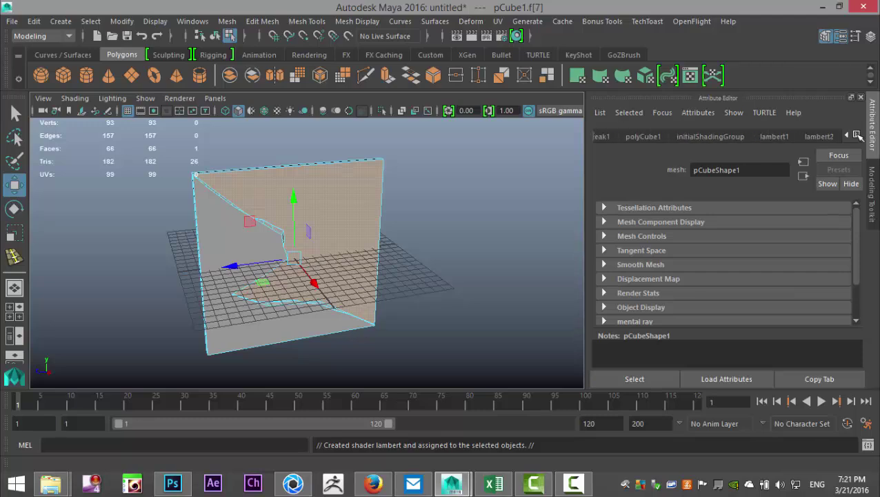
left_click(819, 138)
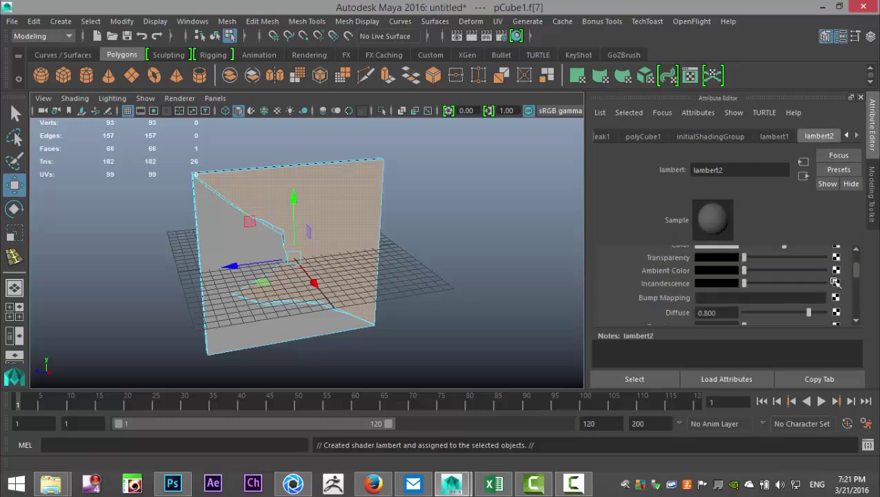
scroll(791, 287, "up", 2)
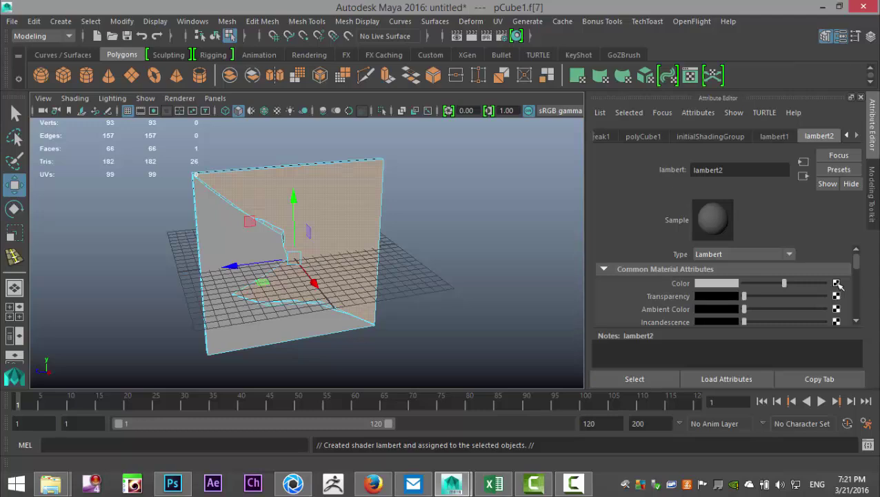
left_click(837, 283)
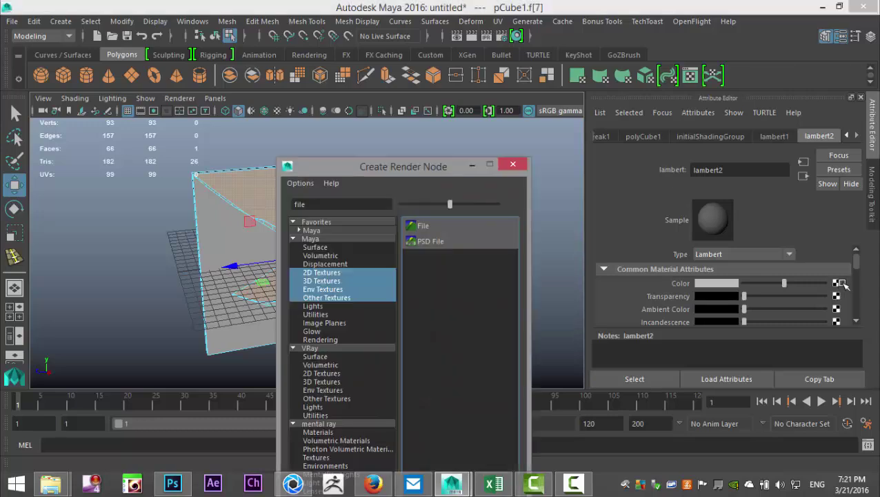
left_click(413, 226)
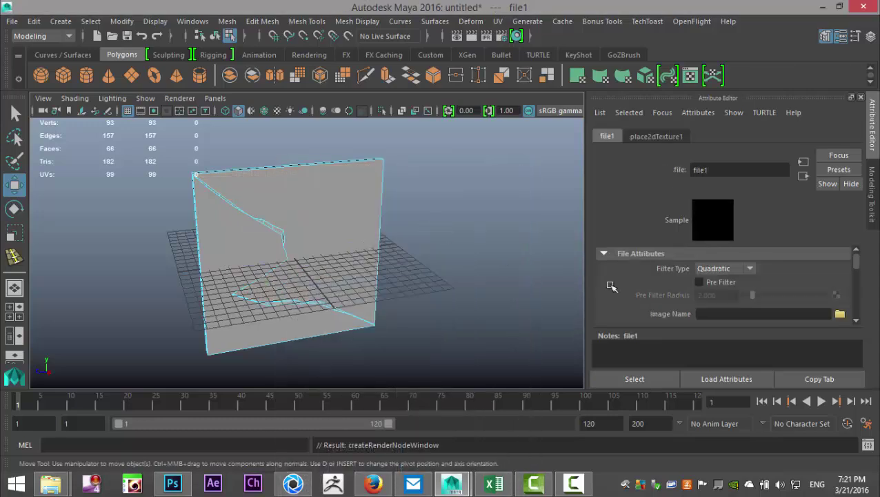
left_click(840, 313)
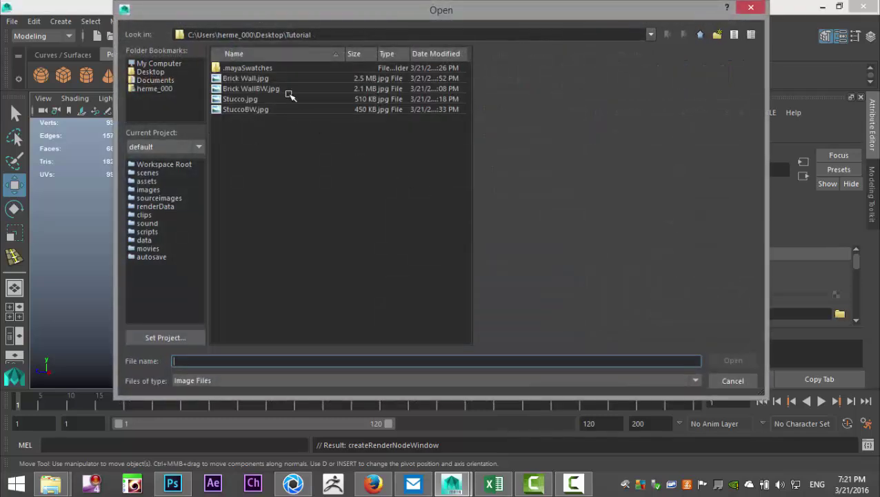
left_click(258, 80)
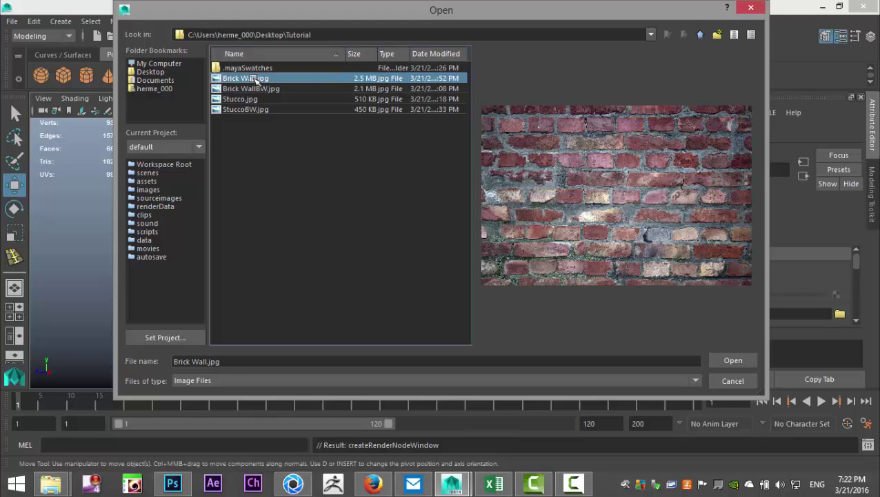
left_click(731, 360)
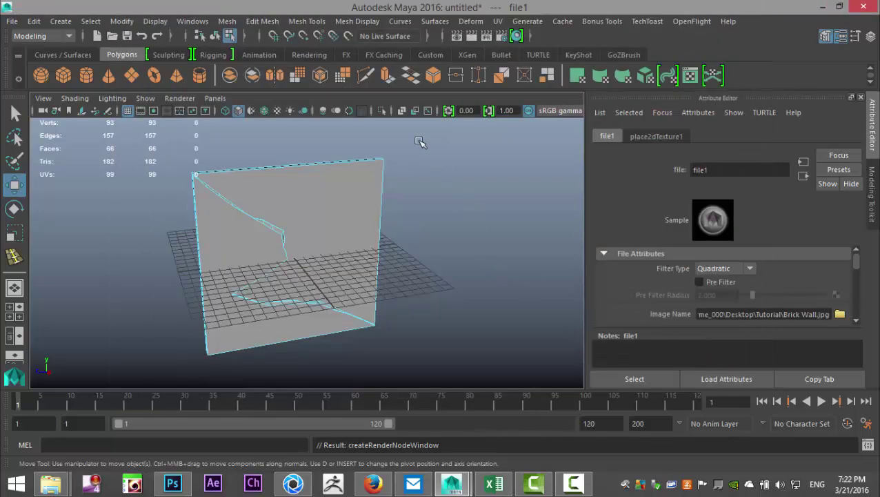
Step: Display textures in the viewport and apply Automatic UV mapping to the brick-textured face
left_click(278, 110)
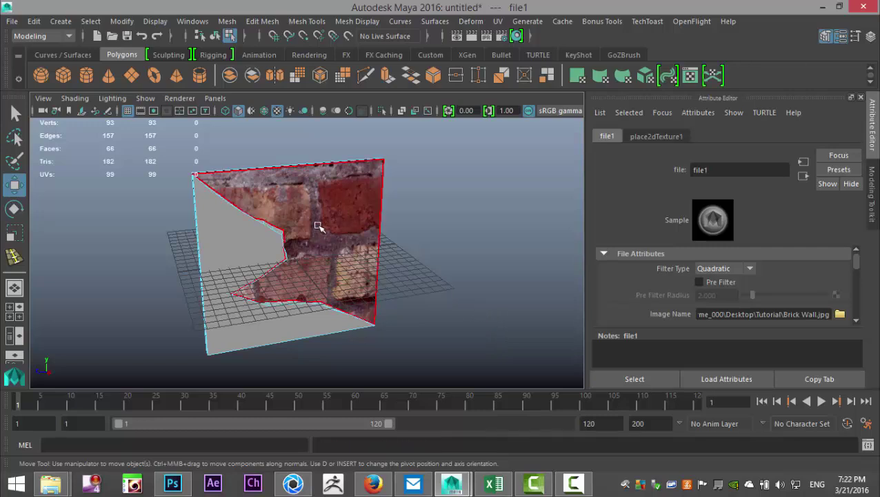
left_click(318, 226)
left_click(497, 21)
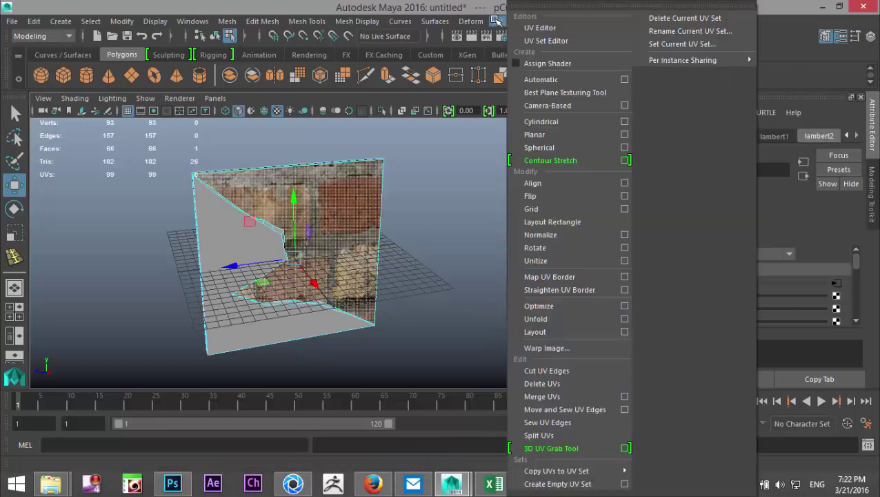
left_click(539, 79)
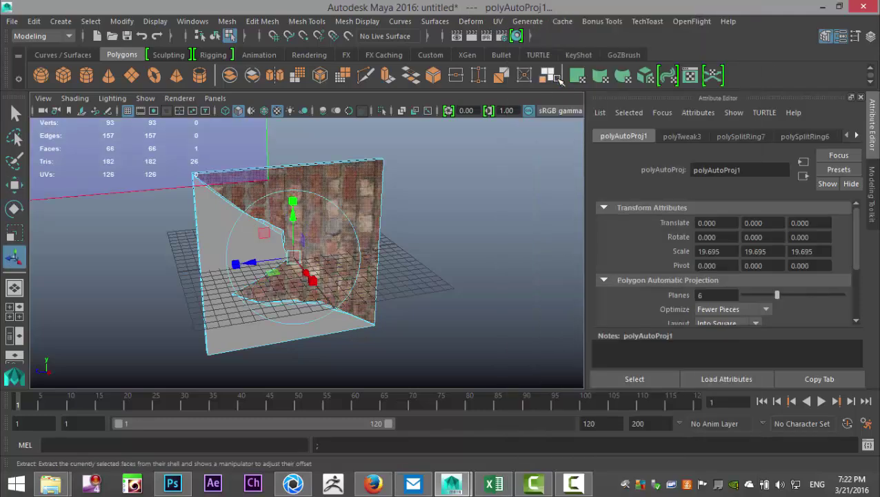
Step: In the UV Editor, rotate the jagged brick face's UVs counterclockwise until the bricks run horizontally
scroll(443, 298, "up", 3)
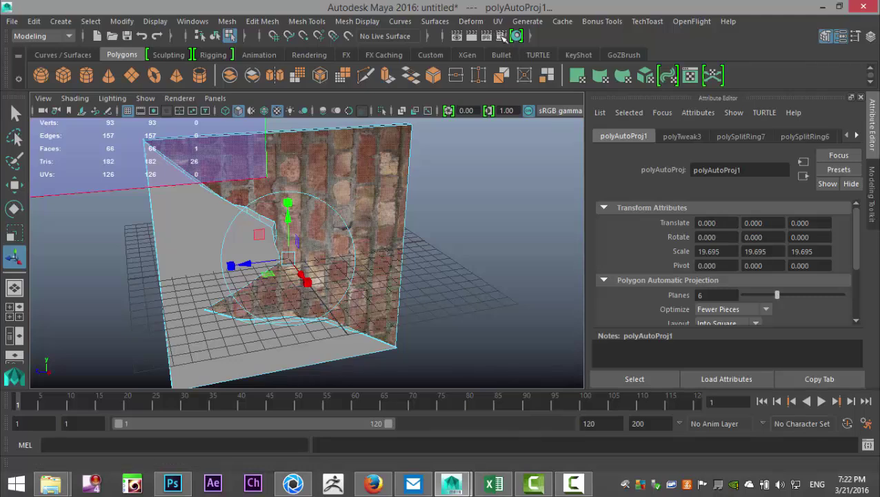
left_click(497, 20)
left_click(558, 29)
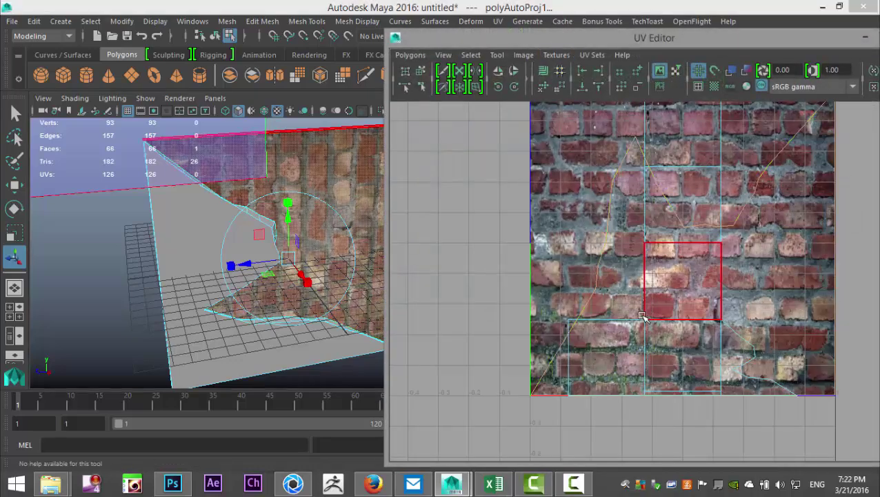
right_click(606, 341)
right_click_drag(605, 341, 555, 324)
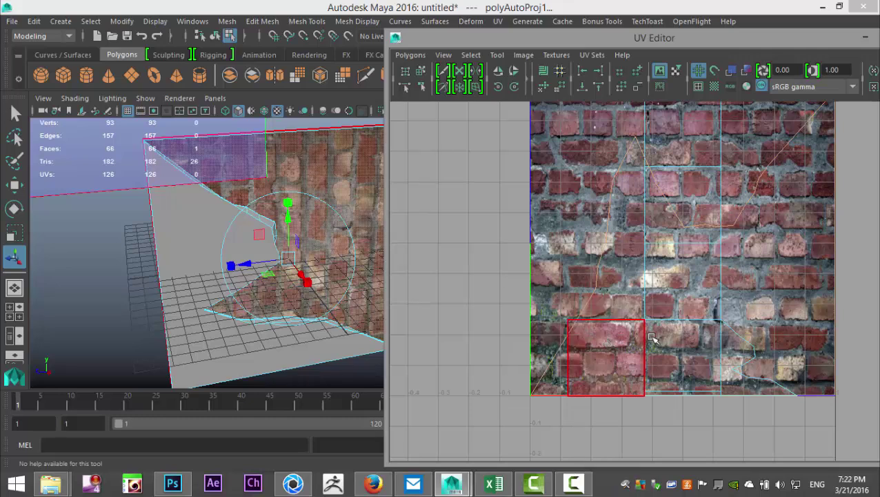
left_click(663, 292)
left_click(664, 292)
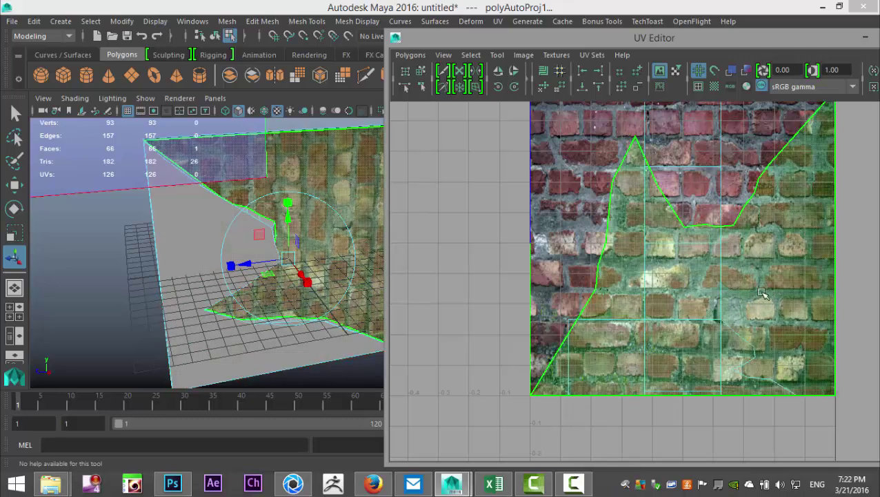
left_click(583, 133)
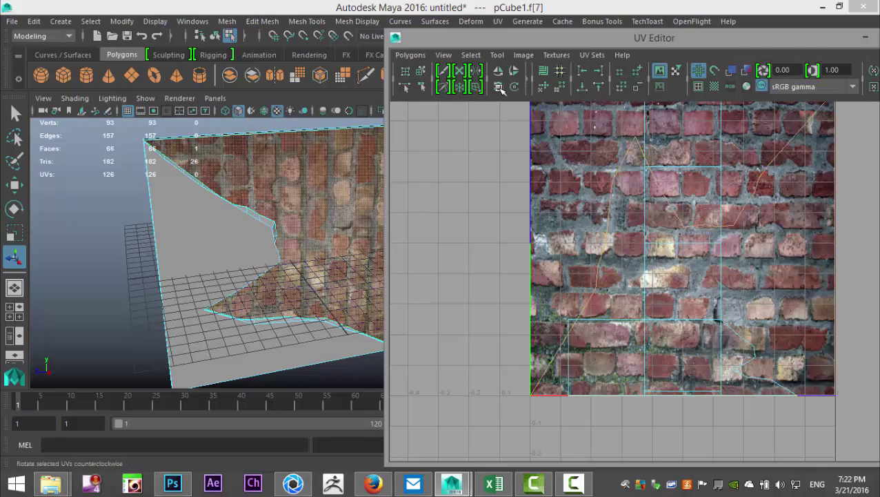
left_click(499, 88)
left_click(499, 89)
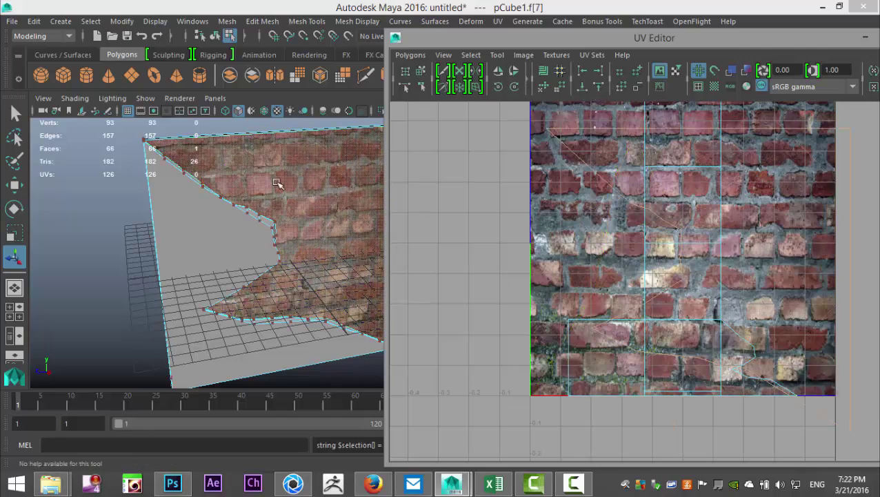
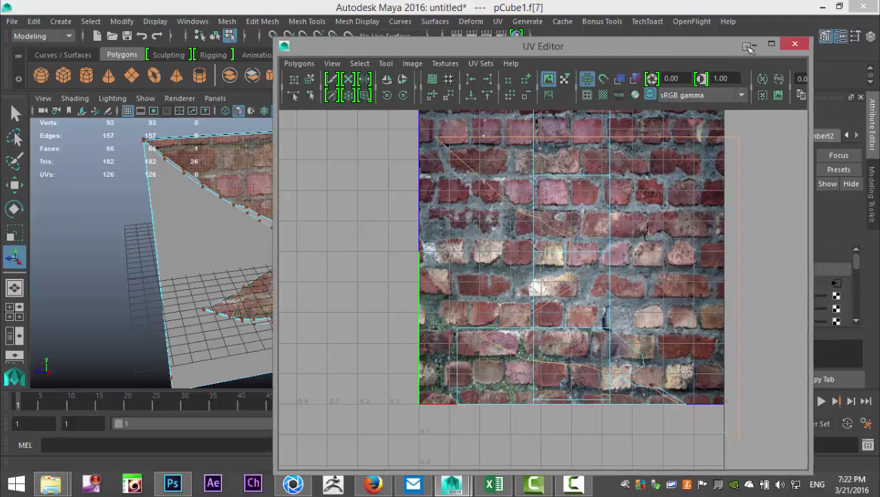
Step: Assign a new Lambert material to all of the wall's faces except the brick-textured one
left_click_drag(411, 297, 271, 272, "alt")
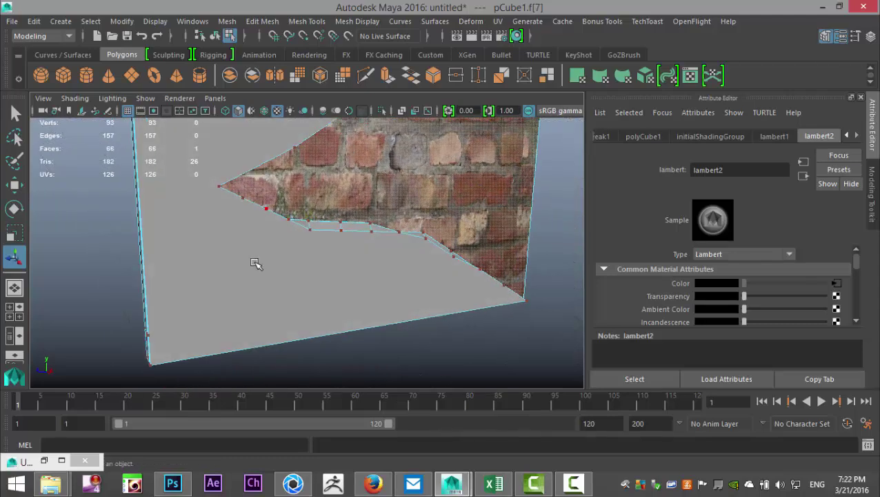
right_click(256, 261)
left_click(266, 146)
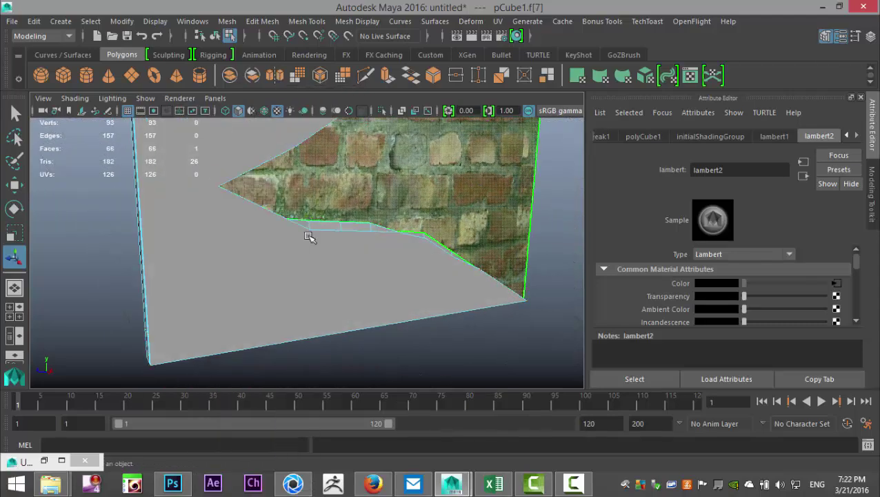
left_click(324, 289)
left_click_drag(392, 323, 427, 363, "alt")
left_click(285, 333)
left_click_drag(310, 333, 347, 397, "alt")
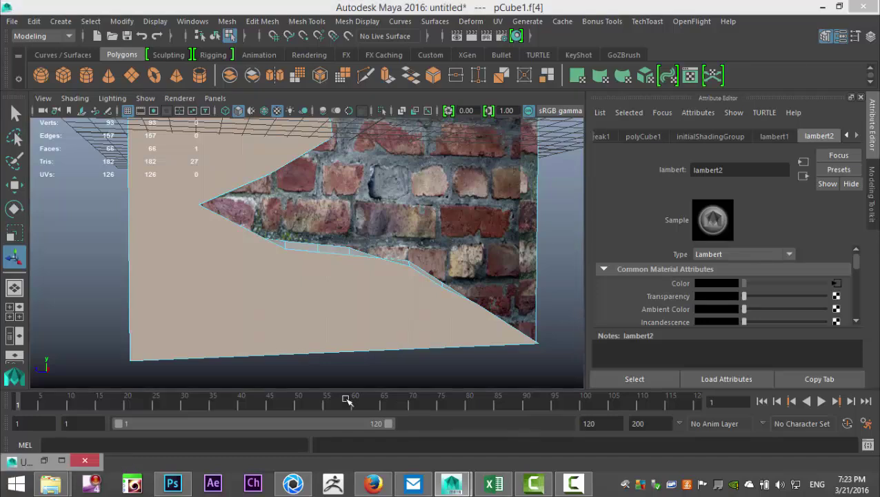
key("shift+period")
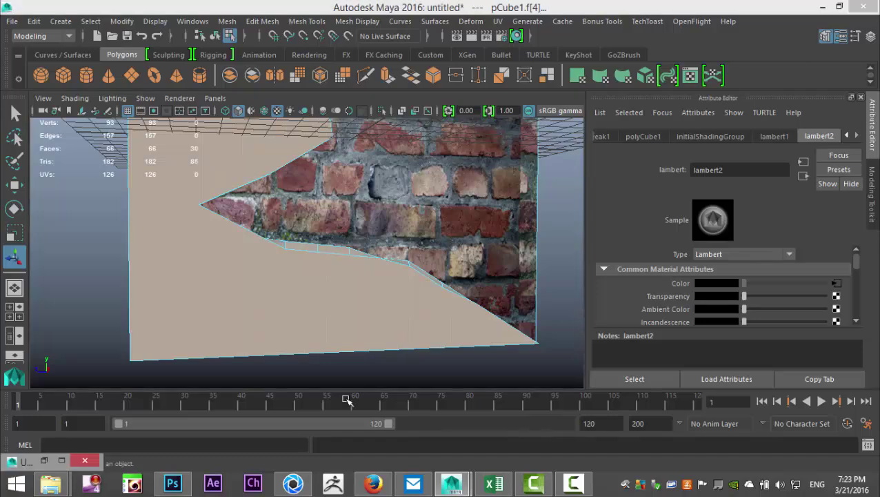
key("shift+period")
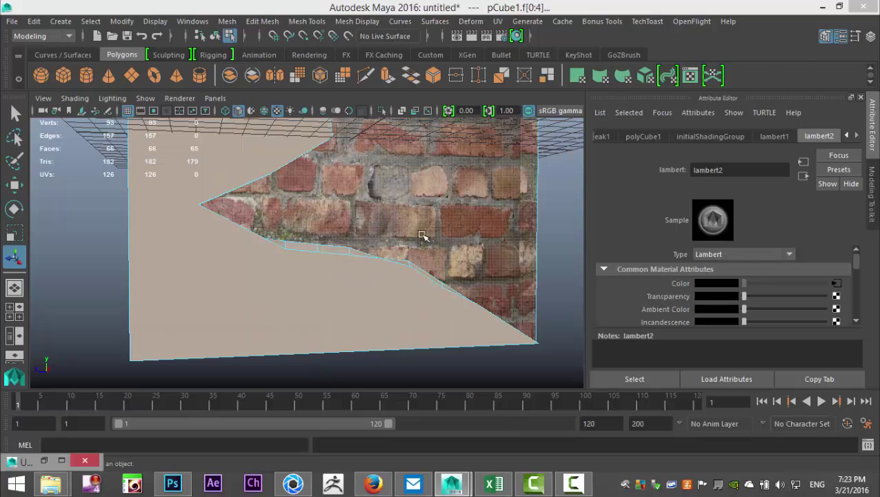
left_click(433, 205, "ctrl")
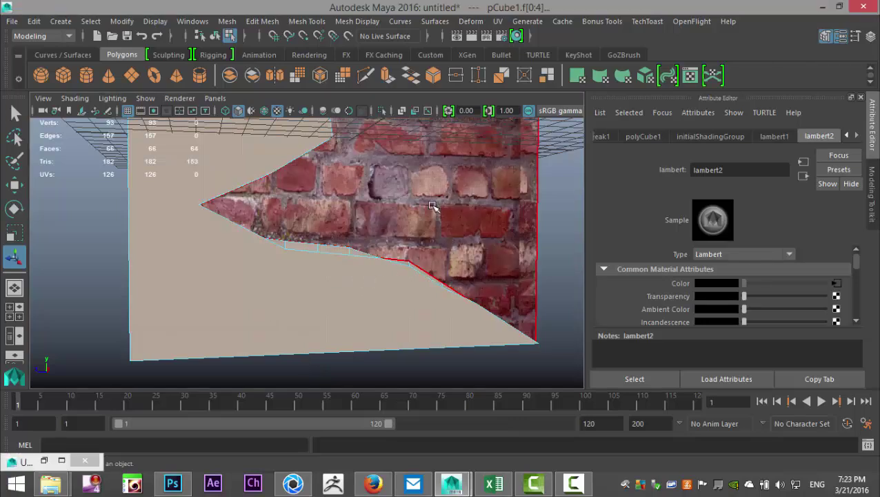
left_click_drag(434, 206, 456, 304, "alt")
right_click_drag(294, 212, 285, 429)
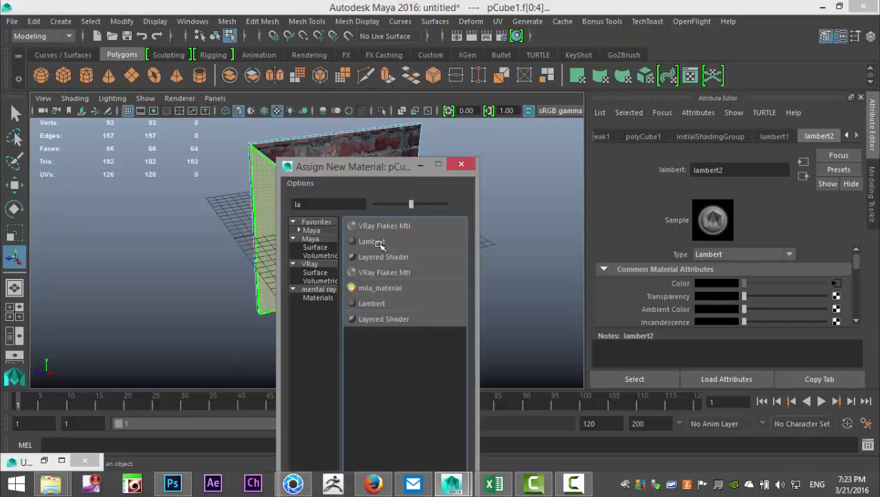
left_click(374, 246)
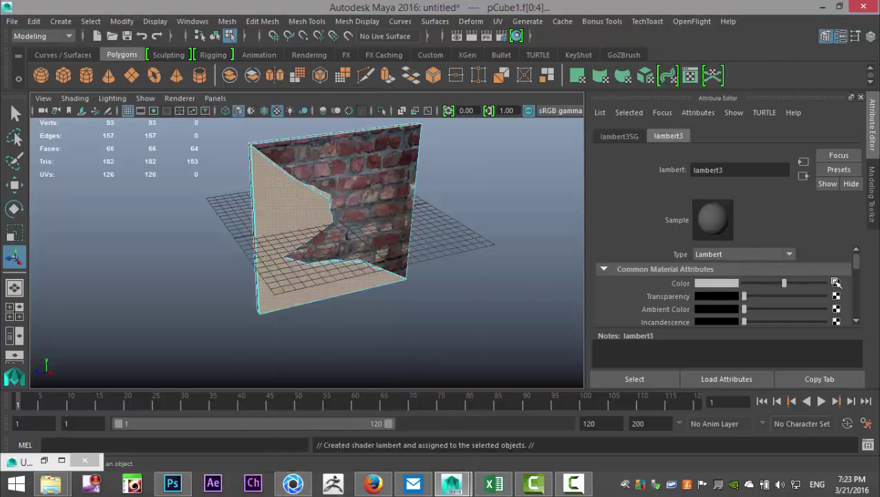
Step: Connect a File texture to the color of lambert3 and load Stucco.jpg from the Tutorial folder
left_click(839, 283)
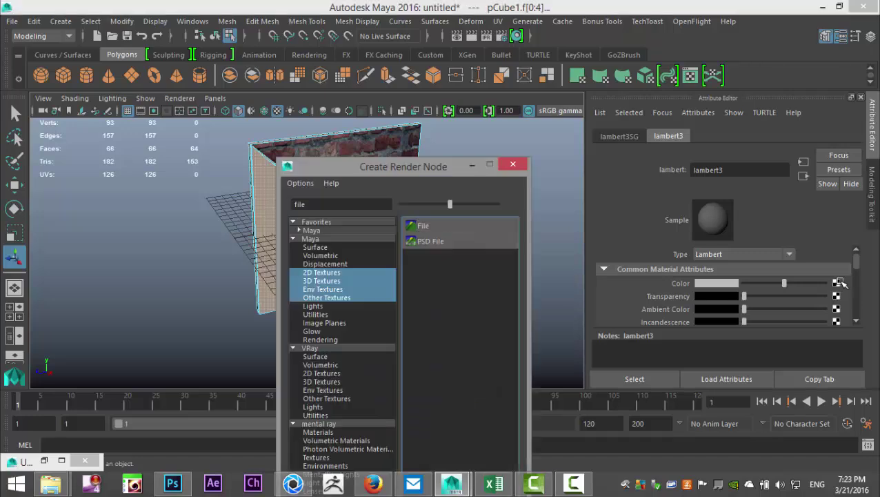
left_click(442, 225)
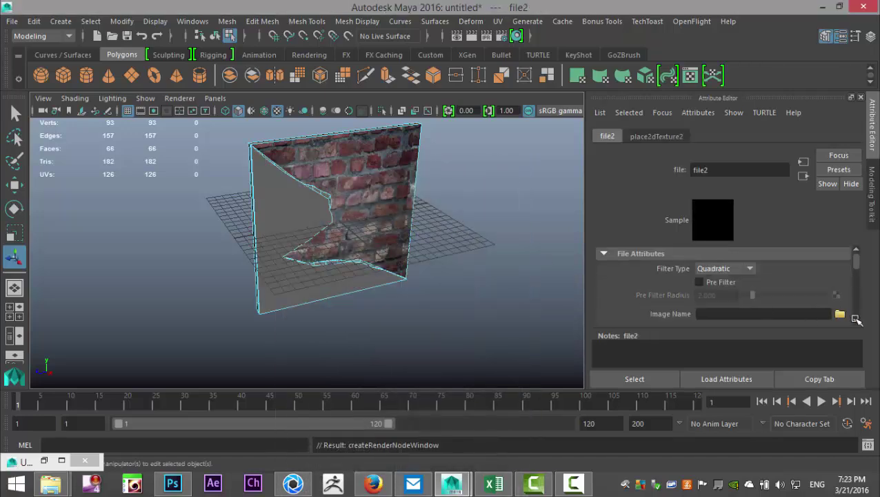
left_click(839, 314)
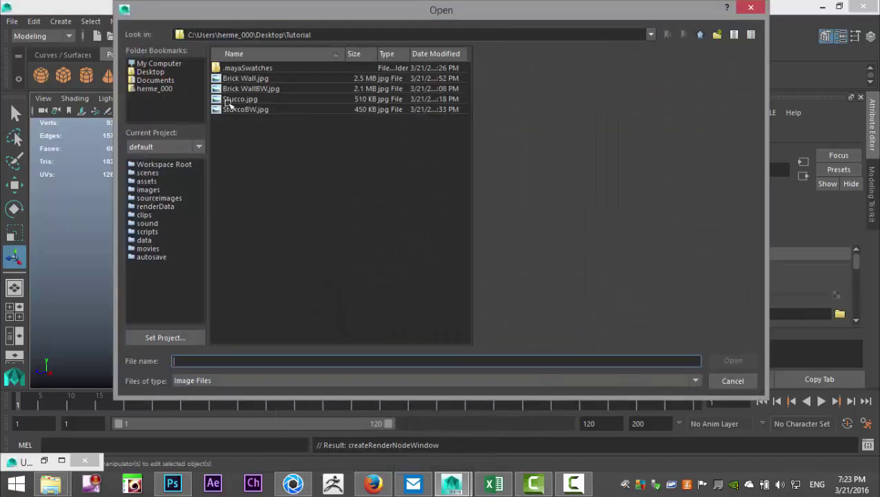
left_click(247, 100)
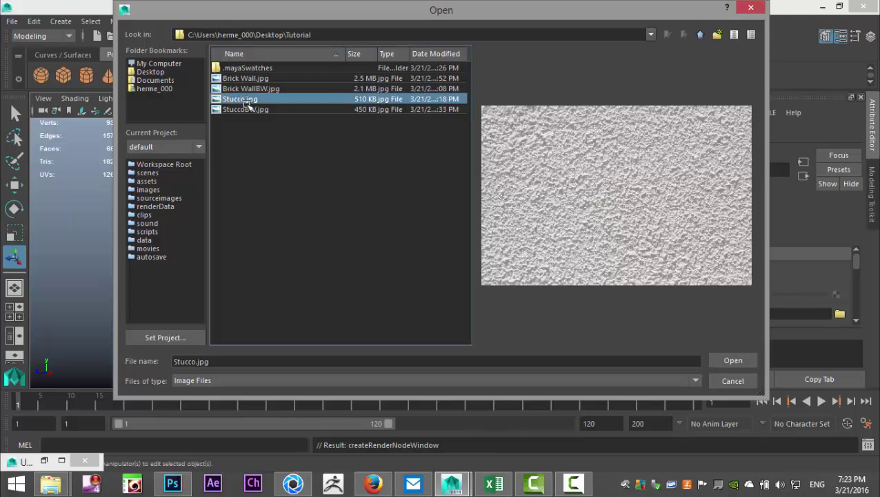
left_click(745, 358)
left_click_drag(385, 319, 328, 334, "alt")
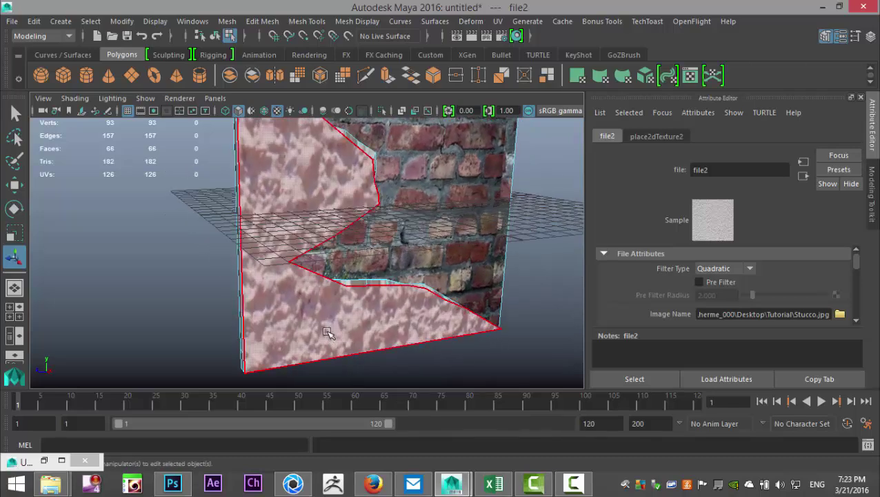
Step: Select every wall face except the brick-textured one and apply Automatic UV mapping
left_click(328, 332)
key("shift+period")
key("shift+period")
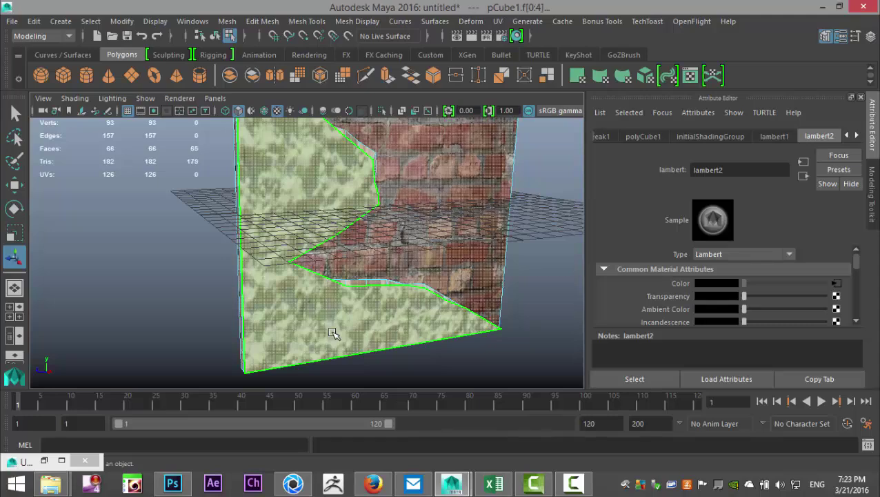
left_click(447, 183, "ctrl")
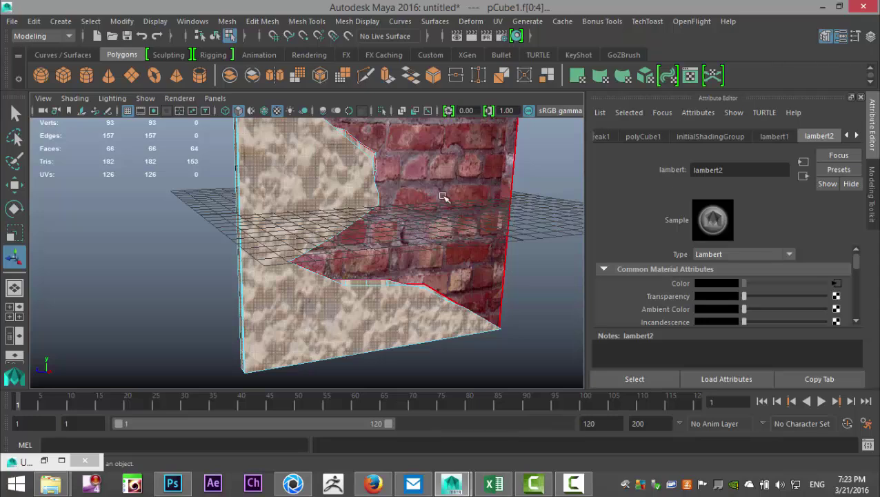
left_click(498, 21)
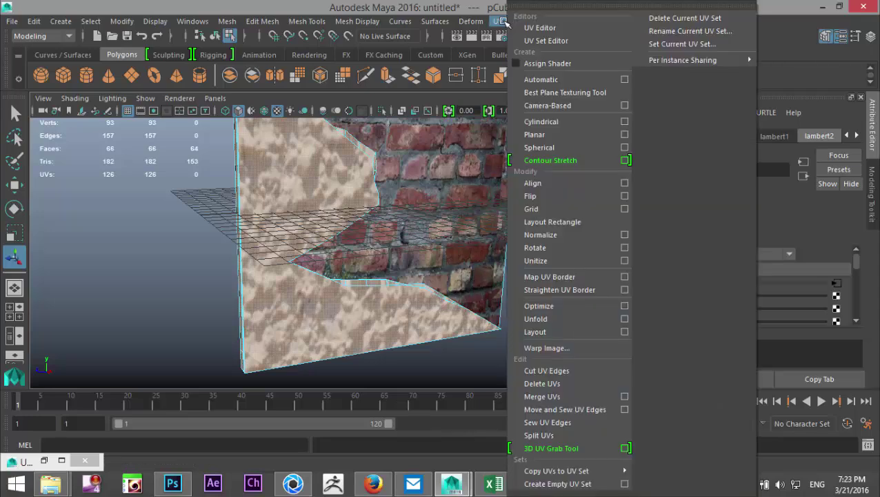
left_click(554, 80)
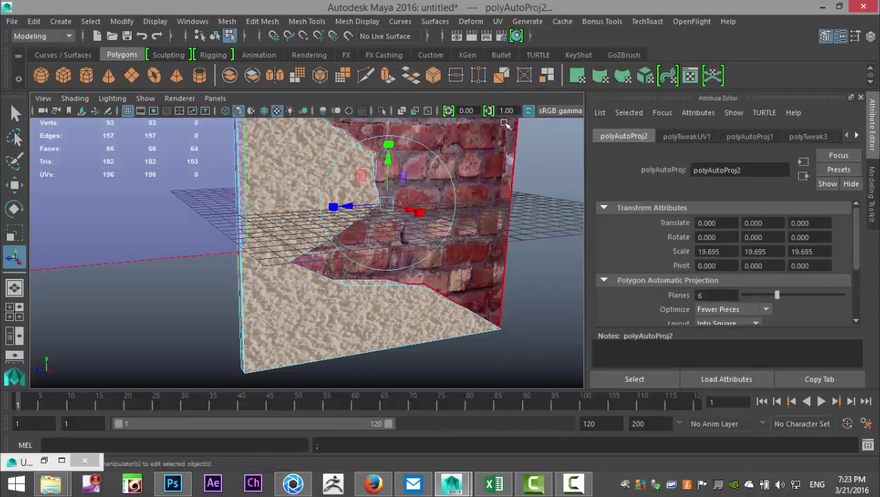
Step: In the UV Editor, uniformly scale the large stucco front face's UVs up to about double size for a finer stucco pattern
left_click(498, 21)
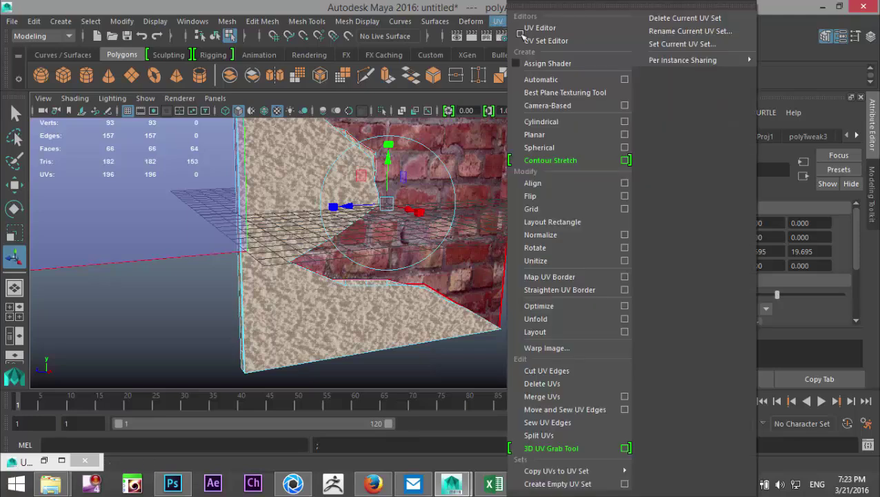
left_click(541, 27)
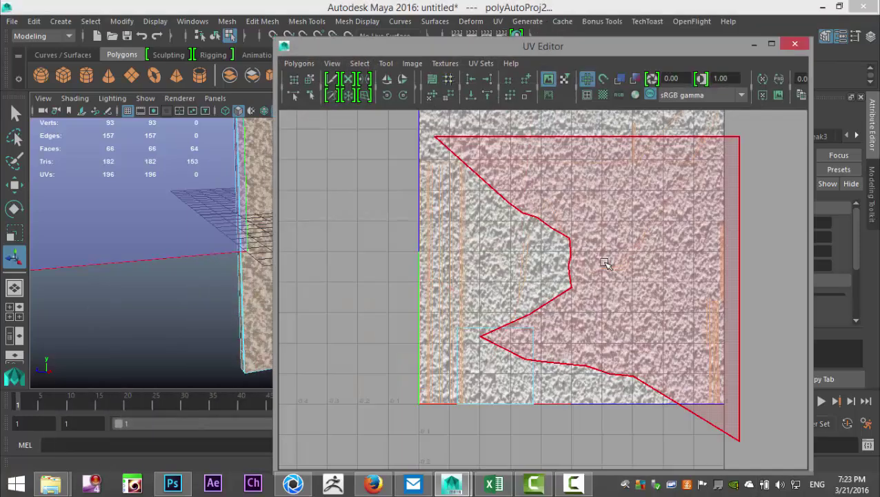
right_click(503, 270)
right_click_drag(503, 271, 453, 250)
scroll(522, 276, "down", 3)
scroll(522, 276, "up", 2)
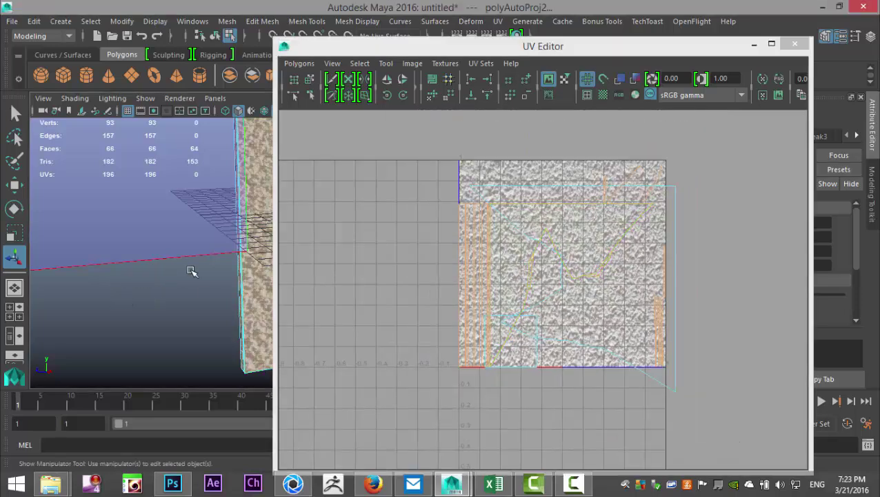
scroll(59, 304, "up", 3)
left_click(62, 304)
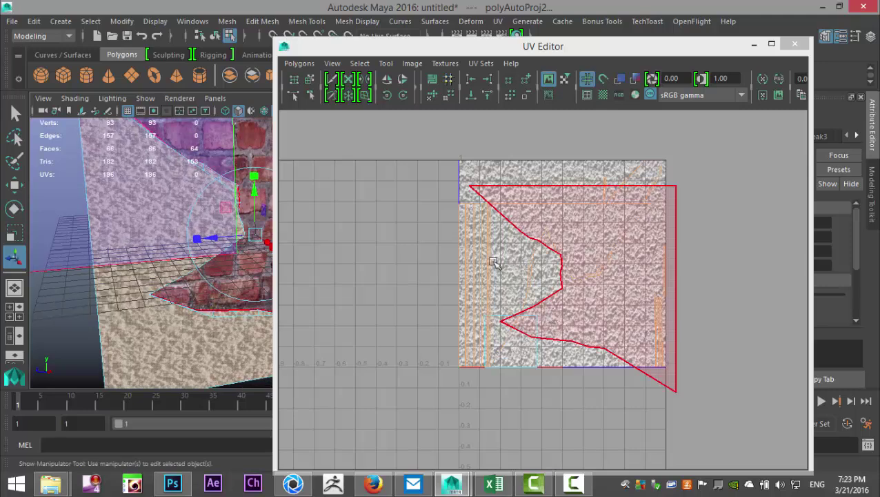
right_click_drag(492, 252, 466, 237)
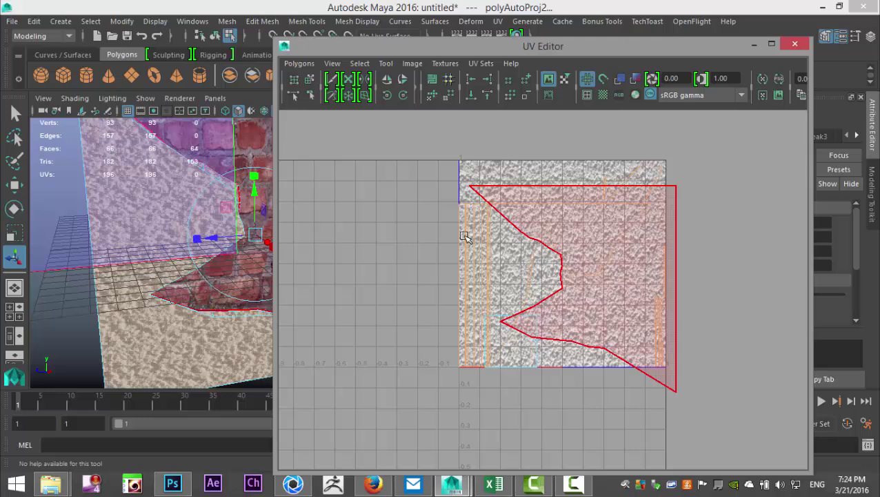
left_click(513, 270)
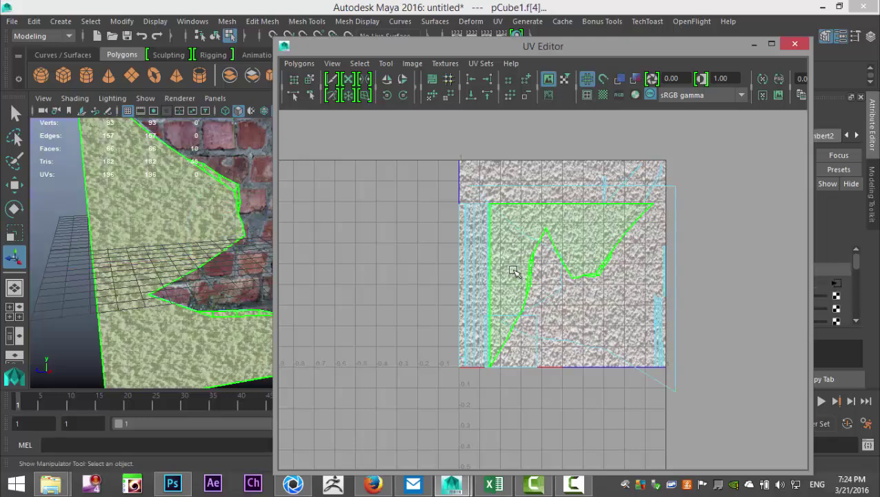
key("r")
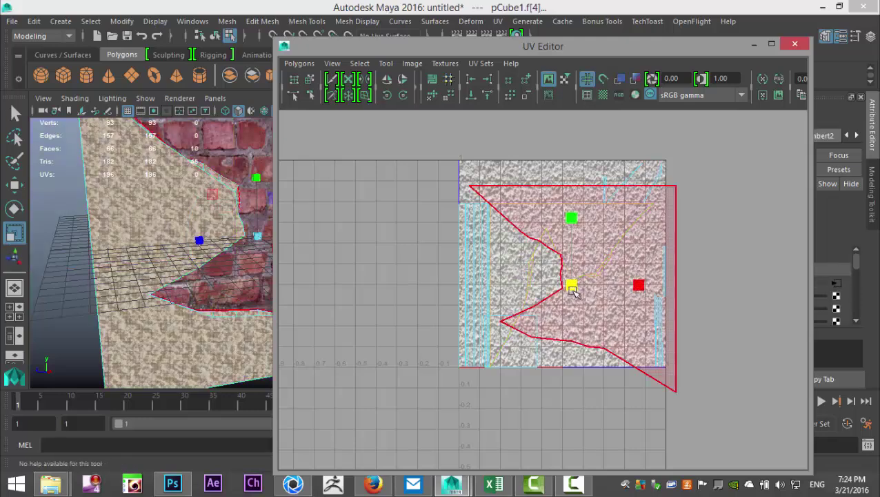
left_click_drag(562, 290, 641, 281)
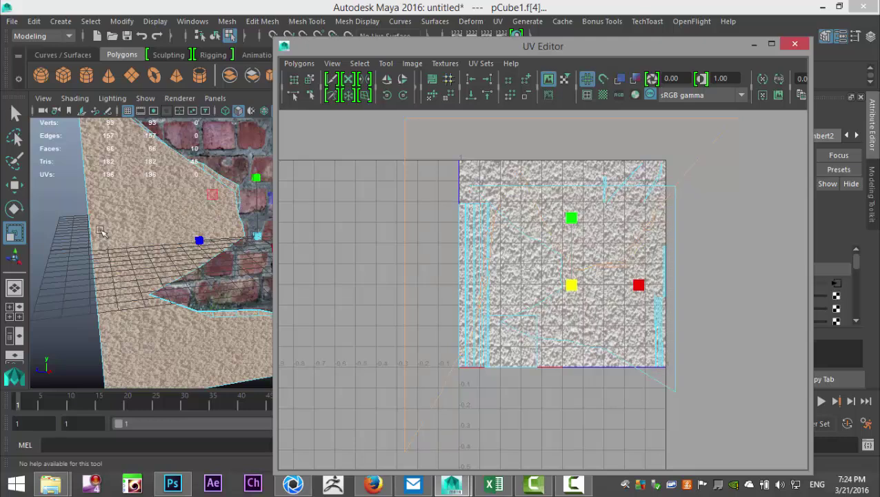
left_click(754, 44)
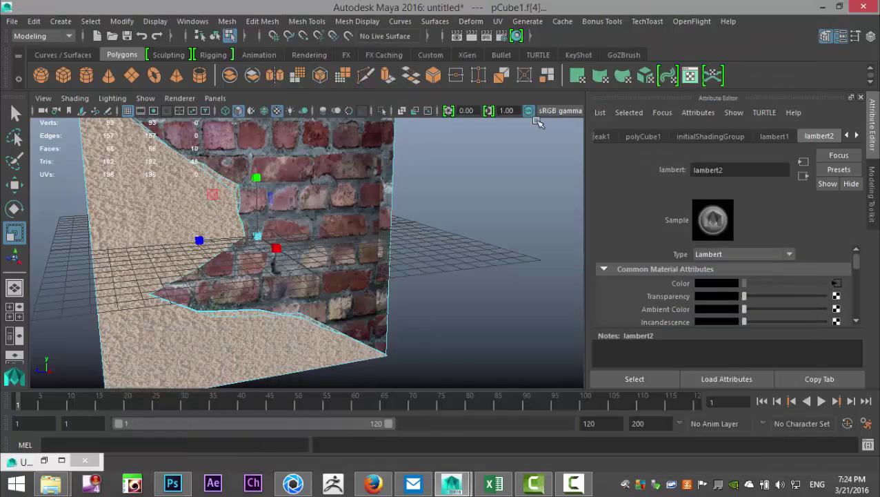
Step: Select the brick-textured face and connect a File texture to the Bump Mapping of lambert2
left_click_drag(389, 236, 481, 273, "alt")
scroll(465, 297, "up", 2)
scroll(472, 285, "up", 2)
scroll(481, 274, "up", 2)
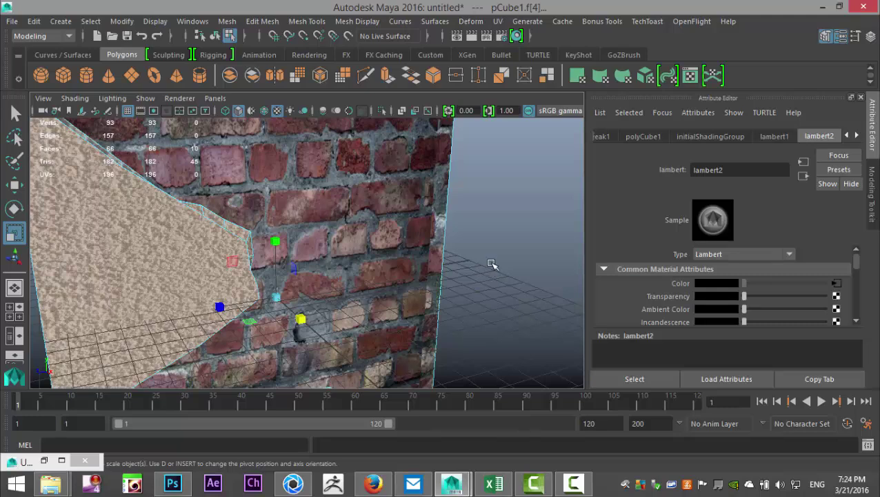
scroll(491, 263, "down", 2)
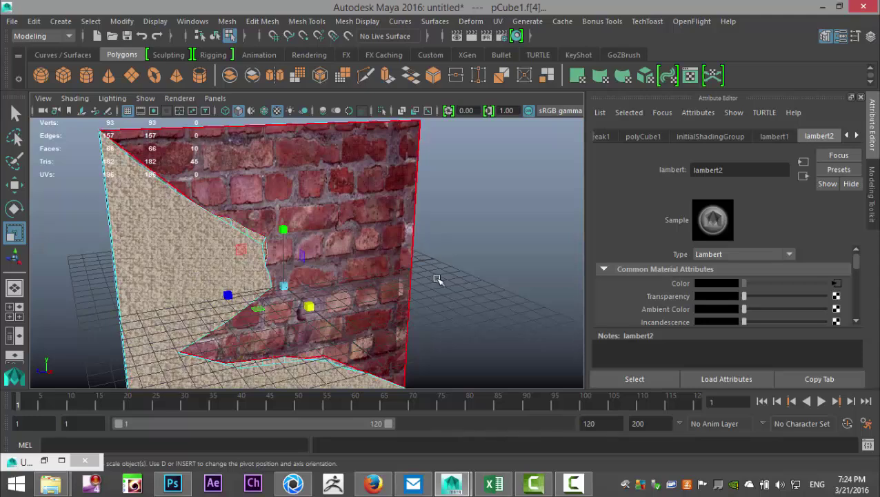
left_click_drag(494, 249, 349, 201, "alt")
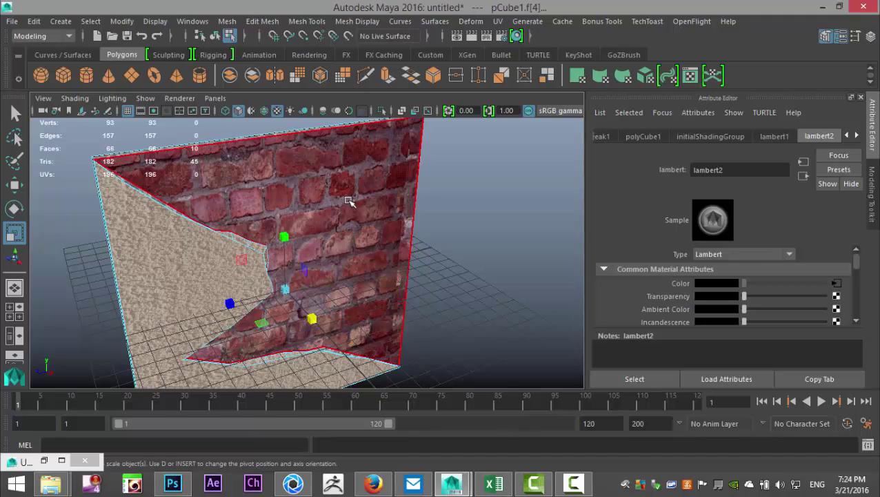
left_click(349, 201)
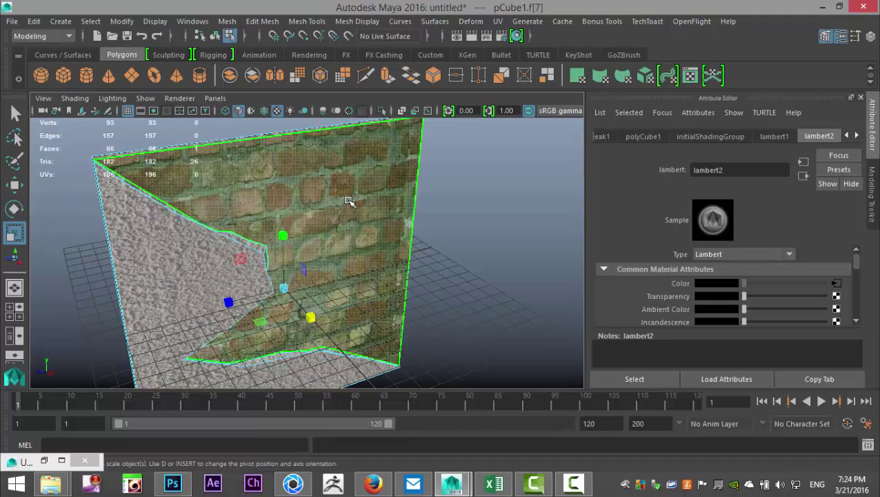
left_click(858, 134)
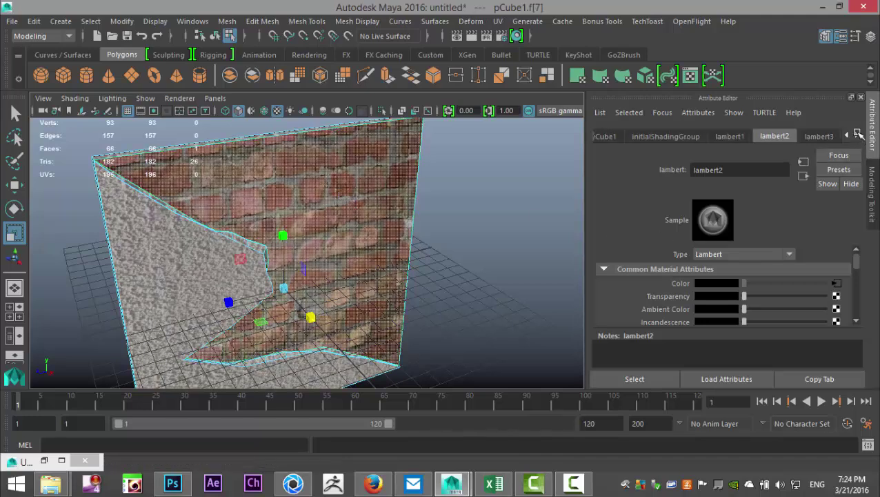
left_click(824, 132)
left_click(776, 137)
scroll(762, 297, "down", 3)
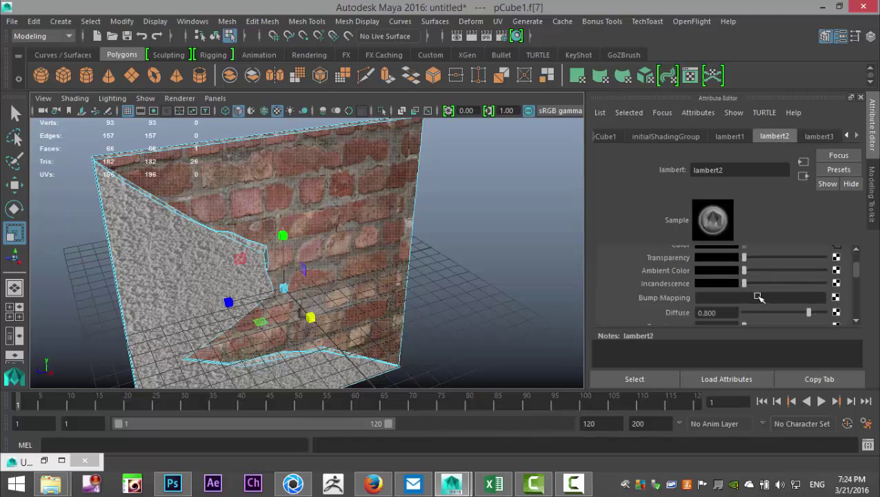
left_click(836, 297)
left_click(422, 226)
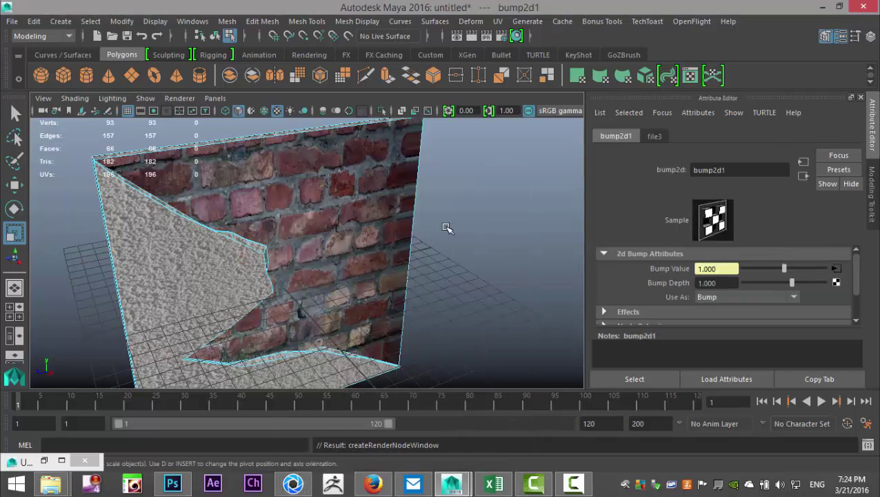
Step: Set the brick material's bump depth to 0.250 and open the attributes of its bump file texture
double_click(700, 282)
key("Return")
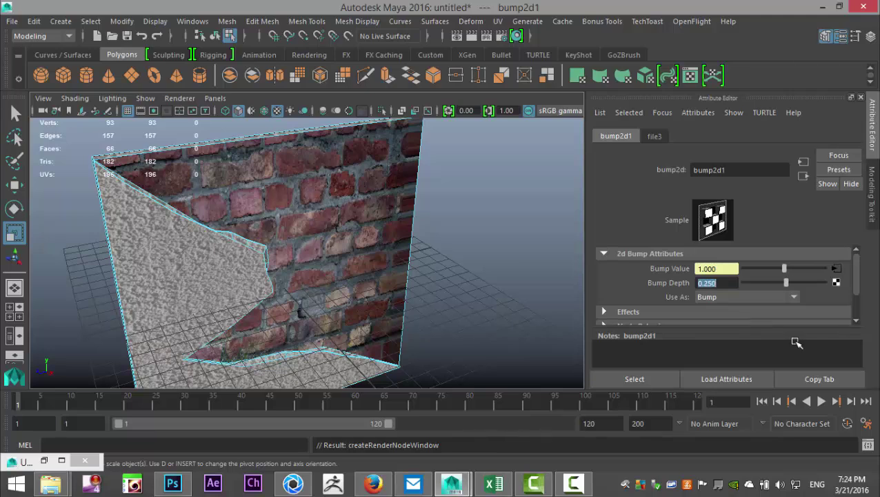
left_click(659, 137)
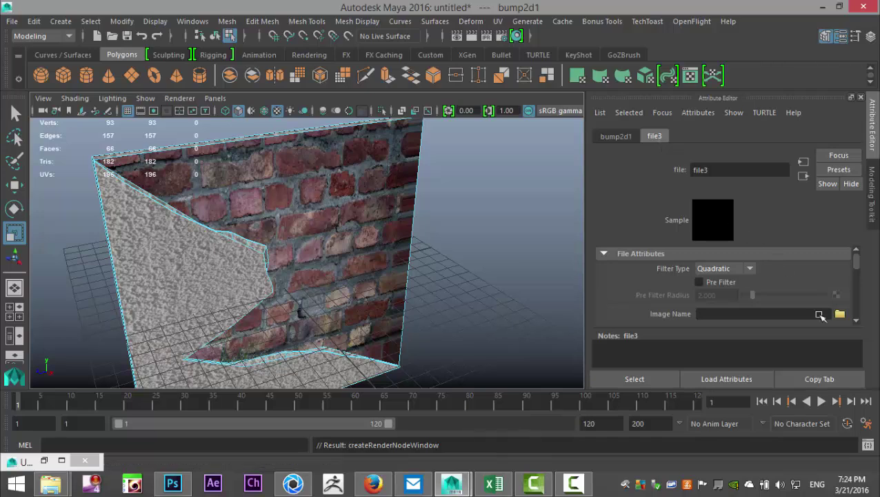
Step: Load Brick WallBW.jpg as the image for the brick material's bump texture and check the brick surface up close
left_click(839, 315)
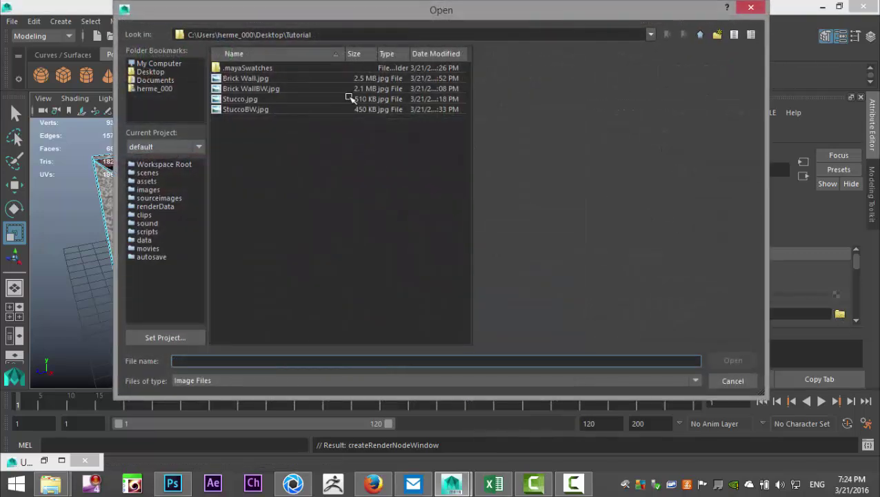
left_click(260, 89)
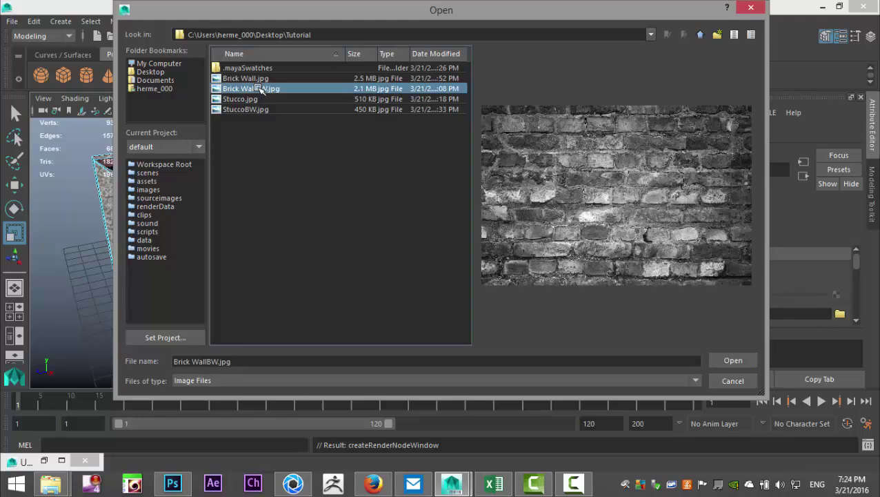
left_click(730, 360)
scroll(407, 269, "up", 3)
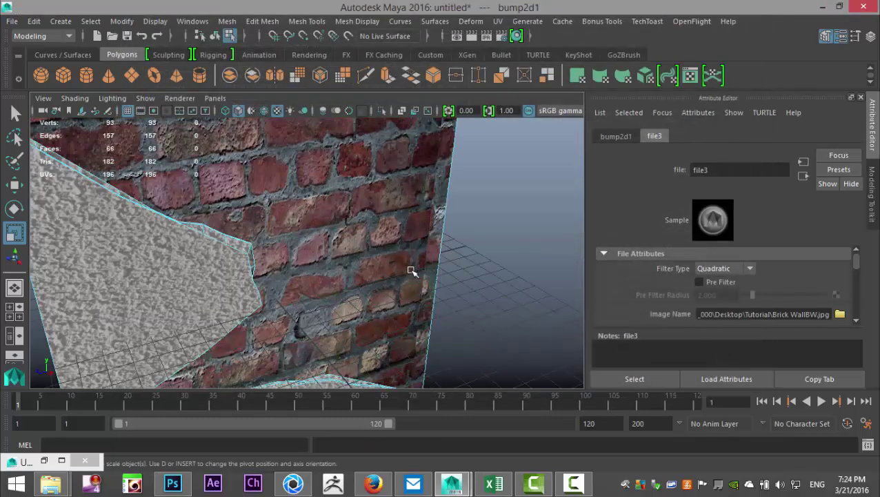
scroll(512, 295, "down", 3)
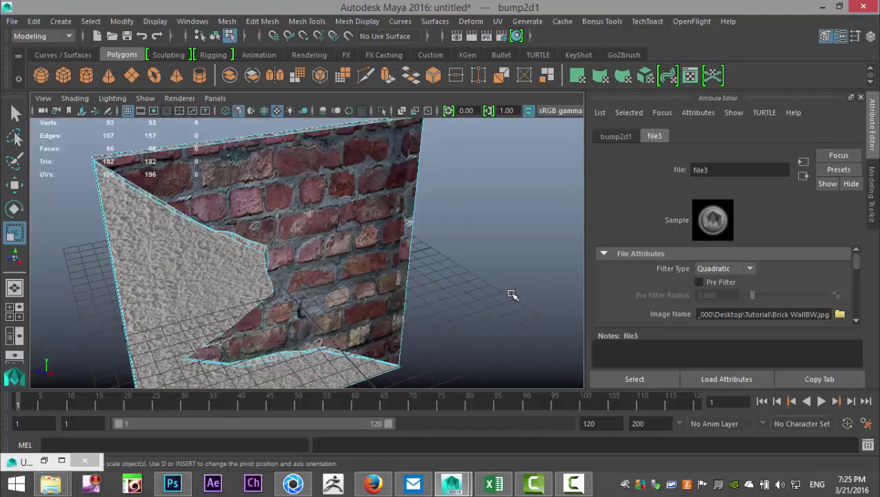
Step: Select the stucco faces and connect a File texture to the Bump Mapping of lambert3
left_click(194, 276)
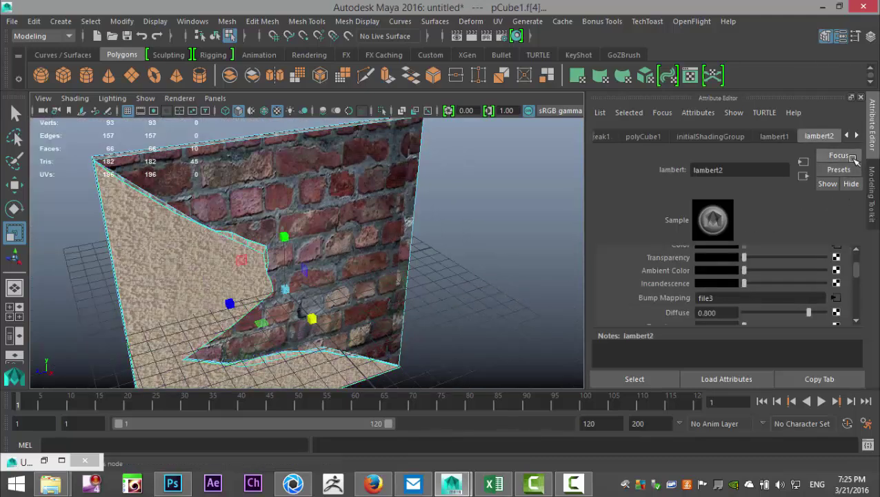
left_click(775, 135)
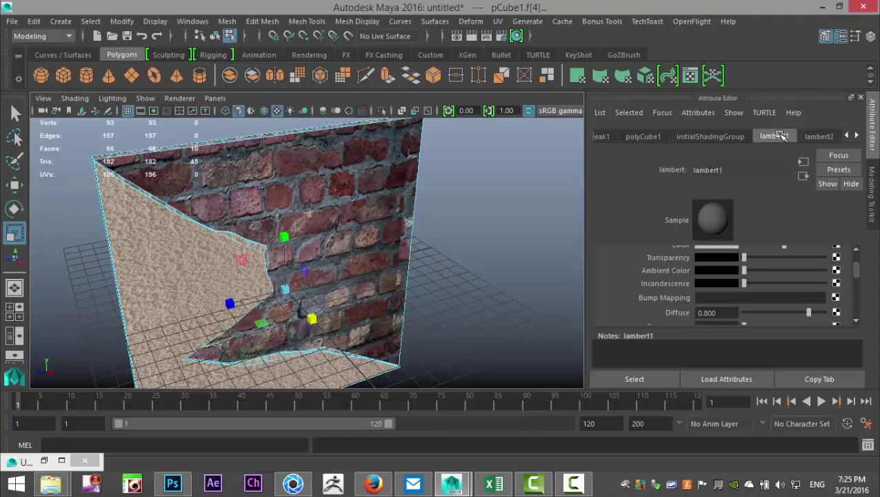
left_click(858, 134)
left_click(820, 136)
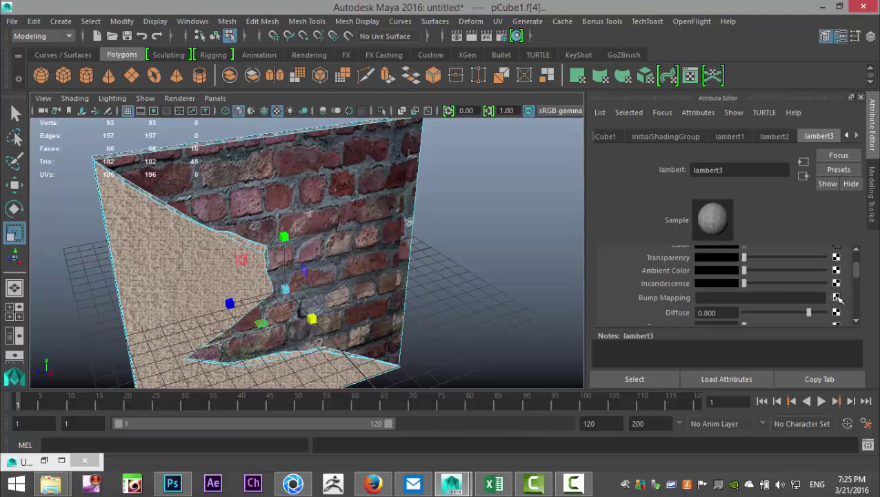
left_click(837, 297)
left_click(432, 230)
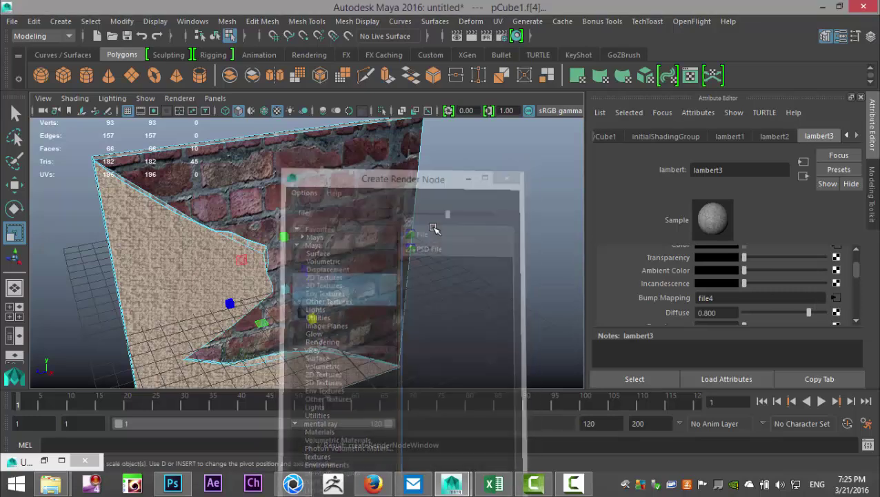
Step: Load StuccoBW.jpg as the image for the stucco material's bump texture
left_click(839, 314)
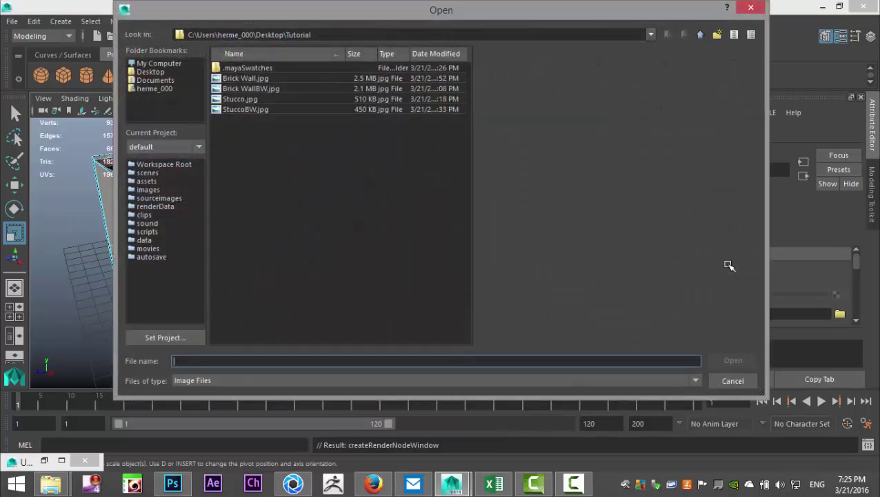
left_click(248, 109)
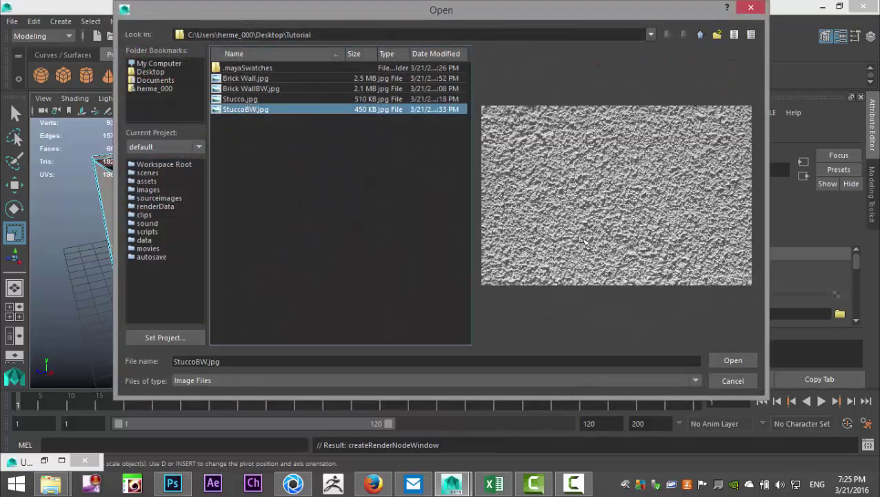
left_click(730, 360)
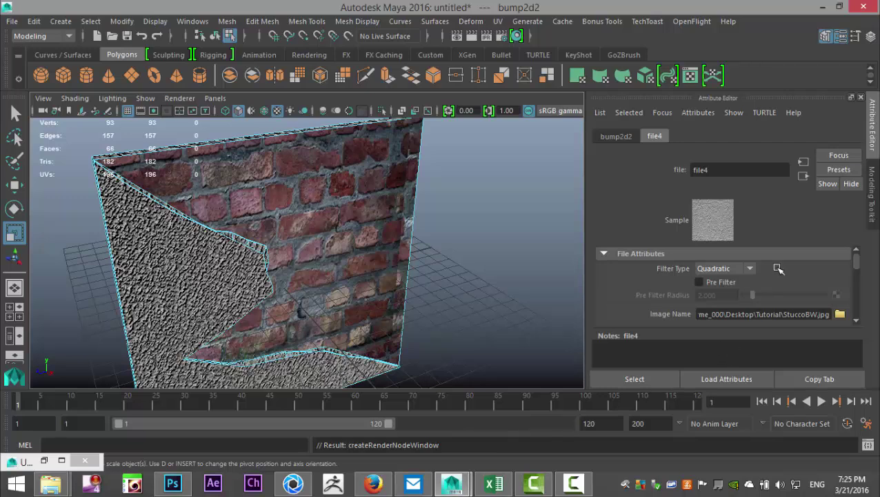
Step: Set the stucco material's bump depth to 0.25 and check the relief up close
left_click(617, 136)
left_click_drag(729, 285, 612, 282)
type("0.")
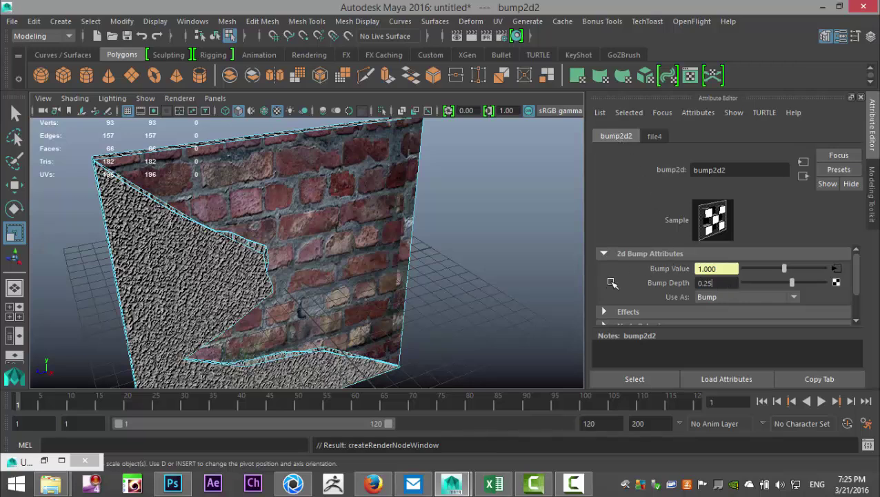
type("25")
key("Return")
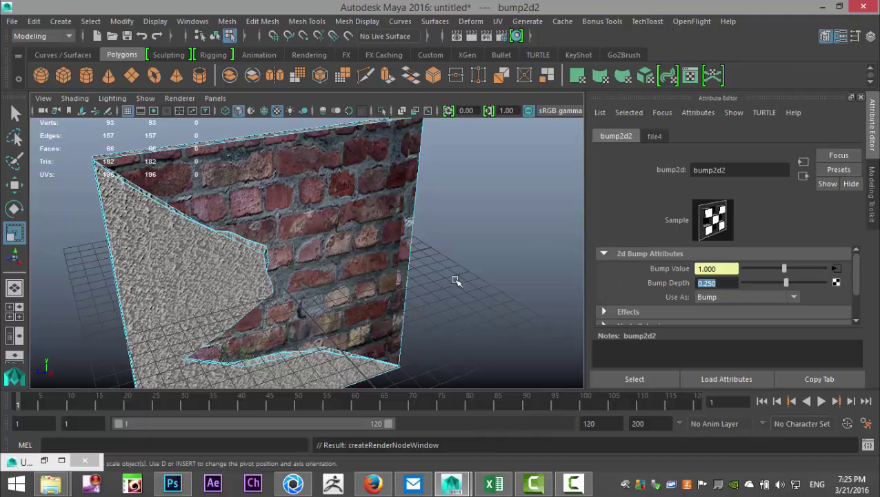
scroll(427, 284, "up", 5)
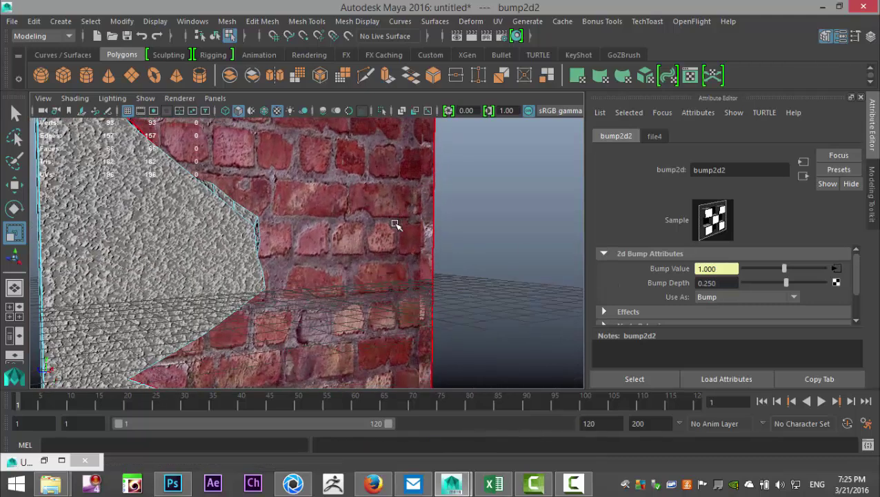
Step: Lower the stucco material's bump depth to 0.150 and check the whole wall
left_click(710, 282)
type("0")
key("Return")
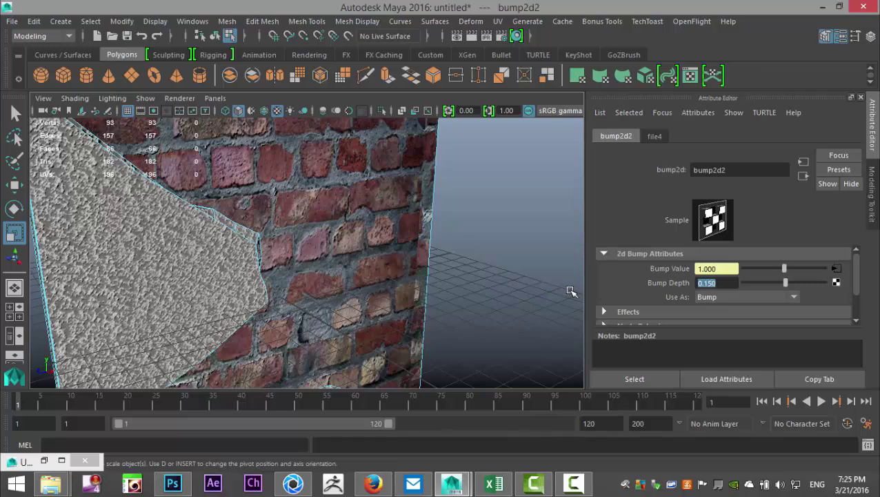
scroll(501, 296, "down", 5)
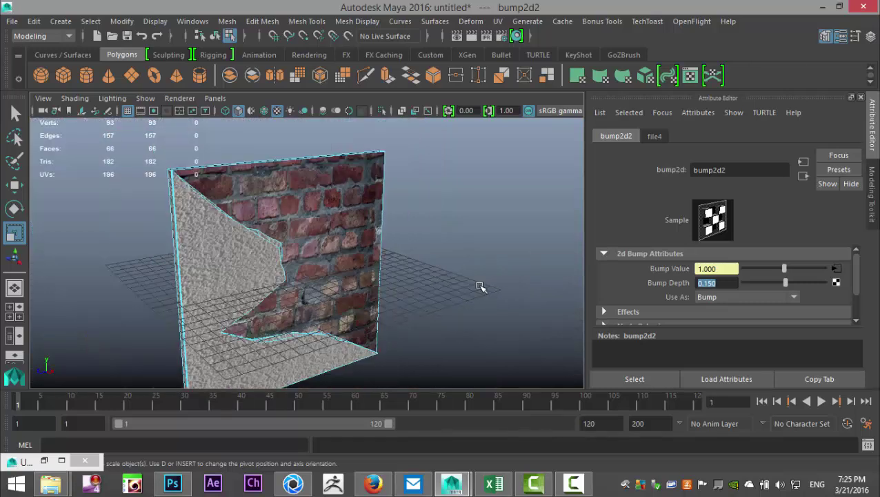
left_click_drag(456, 281, 478, 258, "alt")
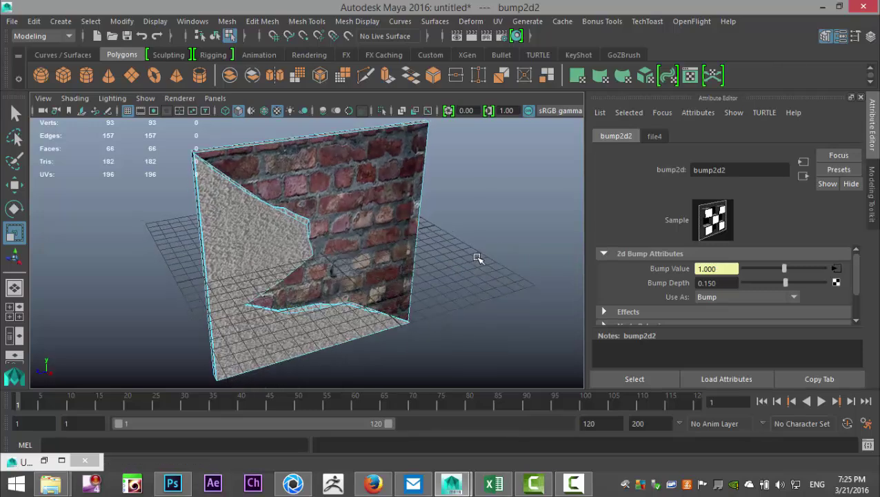
Step: Create a point light and move it along the X axis out in front of the wall
left_click(61, 22)
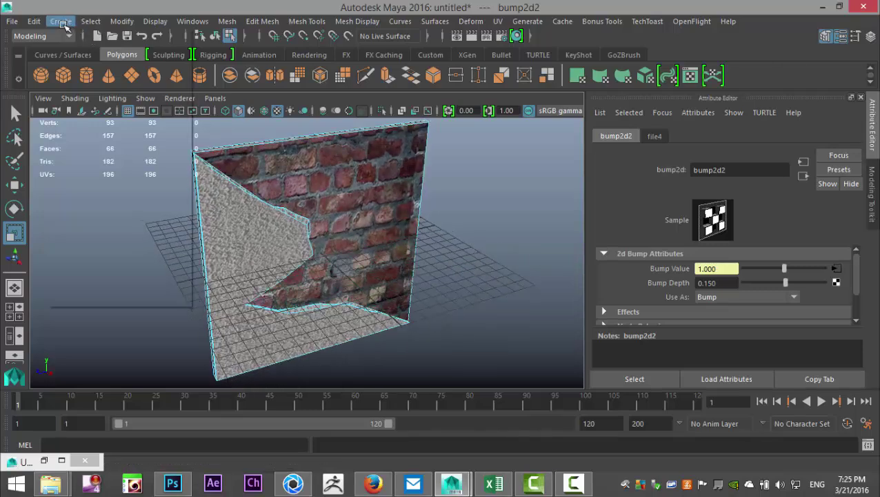
mouse_move(118, 93)
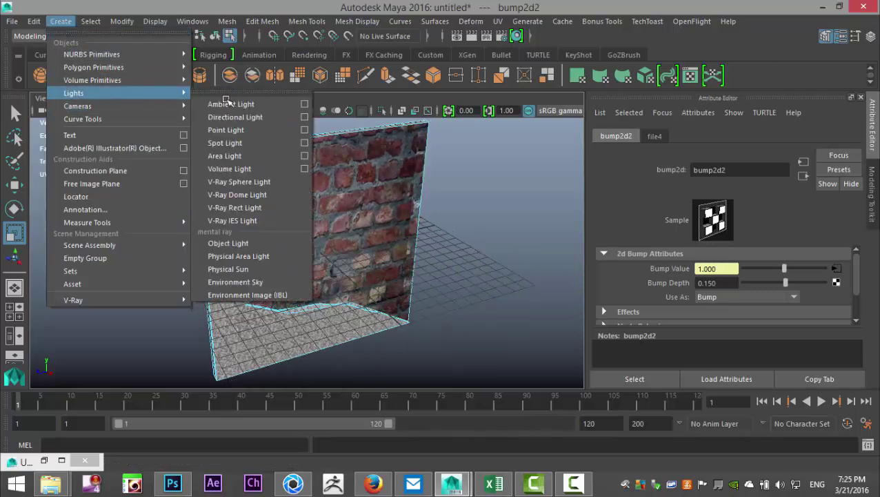
left_click(251, 131)
key("w")
left_click_drag(353, 282, 382, 322)
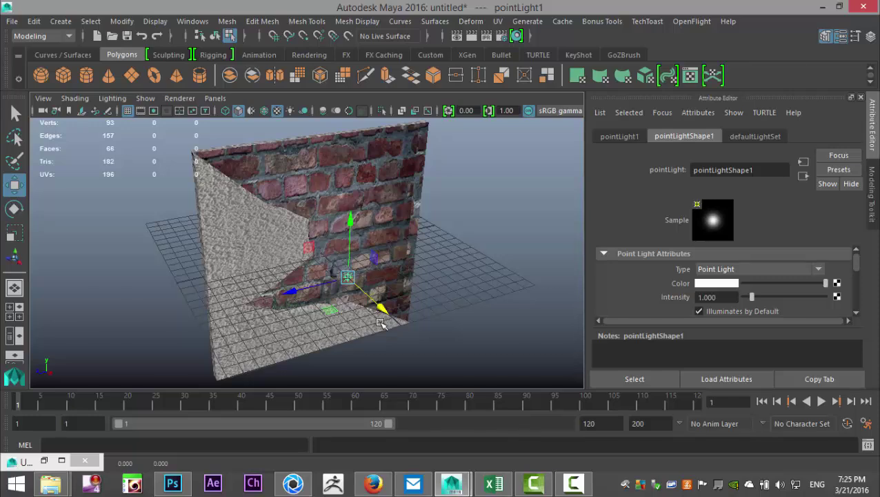
Step: Turn on scene lighting in the viewport and raise the point light by about 2.86 units
key("7")
scroll(381, 327, "up", 5)
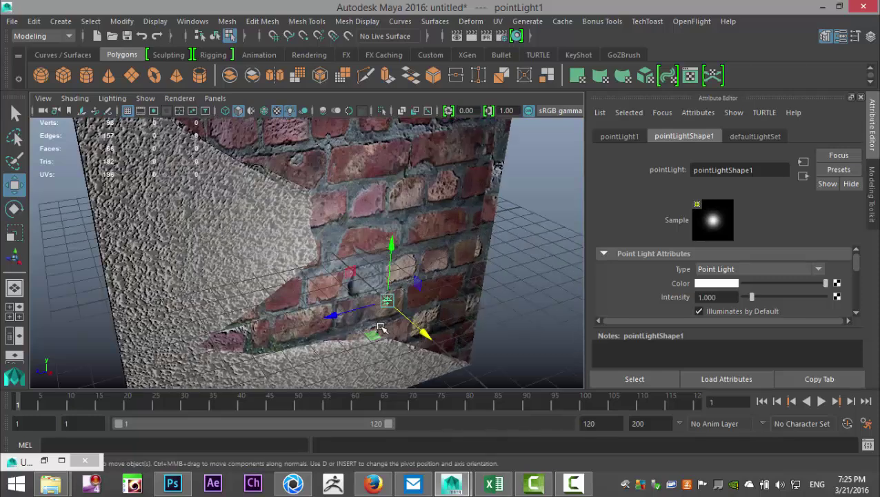
left_click_drag(395, 254, 421, 177)
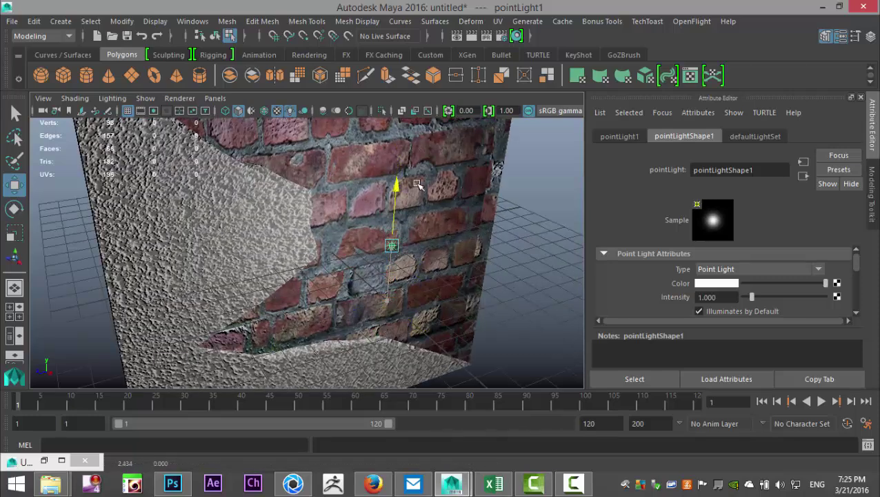
Step: Try point light intensities of 3 and 2 to compare the brightness on the wall
left_click_drag(732, 297, 655, 298)
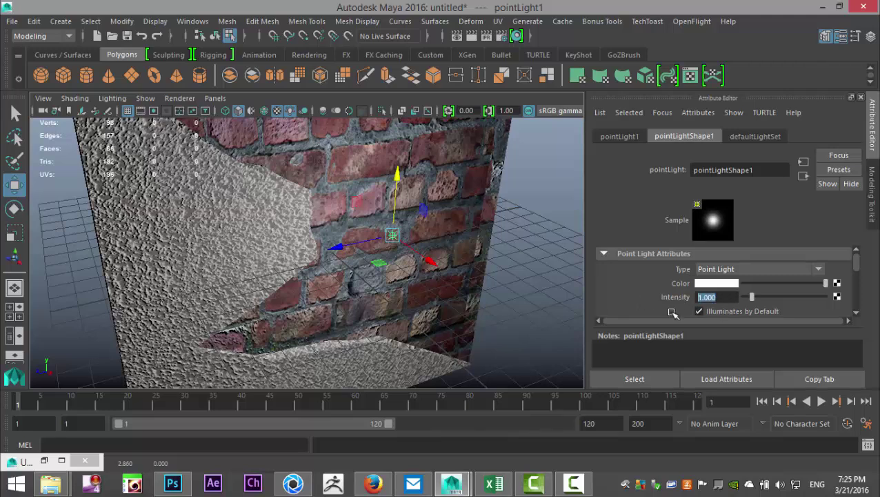
type("3")
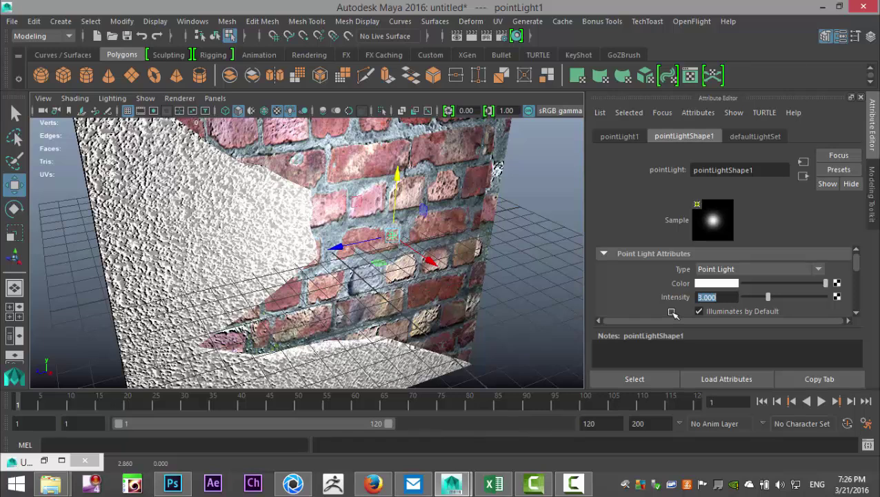
type("2")
key("Return")
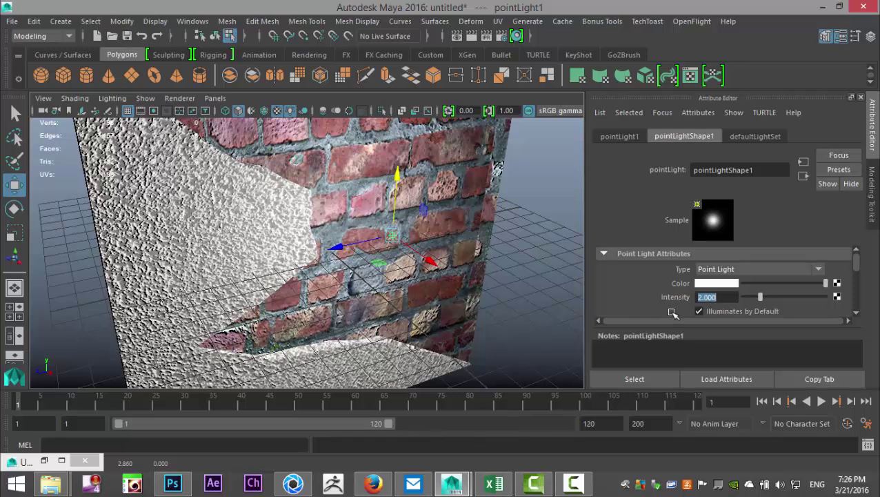
Step: Move the point light farther along X, raise it to a height of about 5.8, and set its intensity to 1
left_click_drag(429, 260, 497, 335)
left_click_drag(467, 238, 471, 153)
left_click_drag(732, 297, 607, 294)
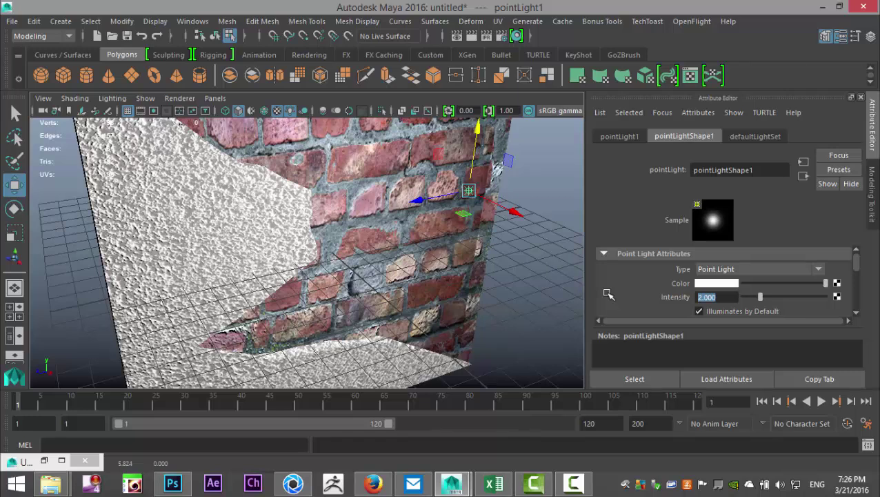
type("1")
key("Return")
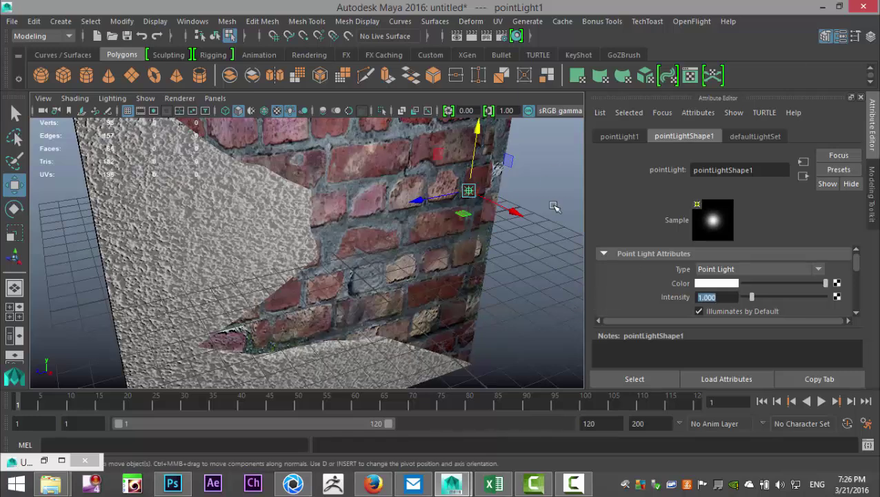
Step: Reposition the point light near the stucco side and examine the brick and stucco bump relief up close from several angles
left_click_drag(507, 204, 293, 164)
scroll(334, 237, "up", 5)
left_click_drag(333, 264, 371, 276, "alt")
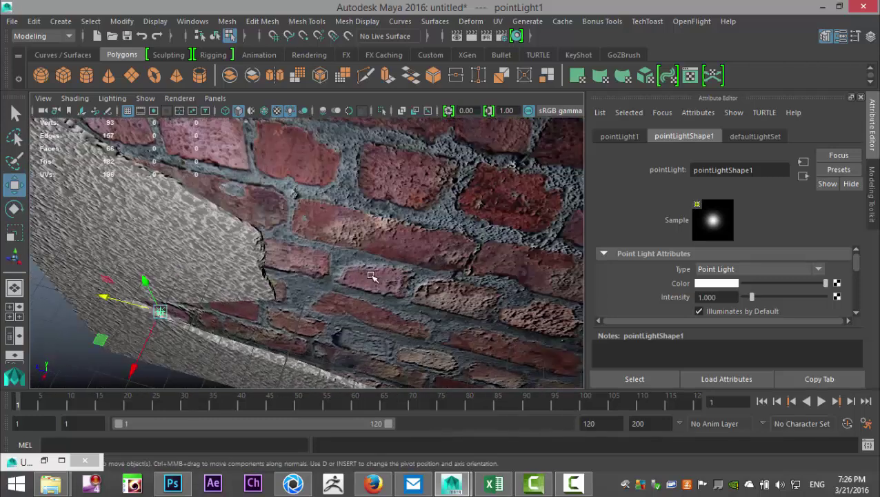
scroll(371, 276, "up", 3)
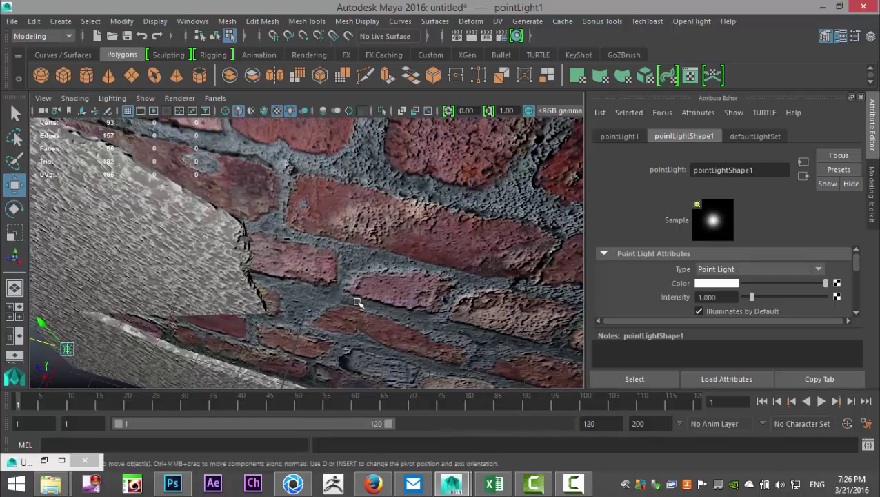
scroll(358, 302, "up", 4)
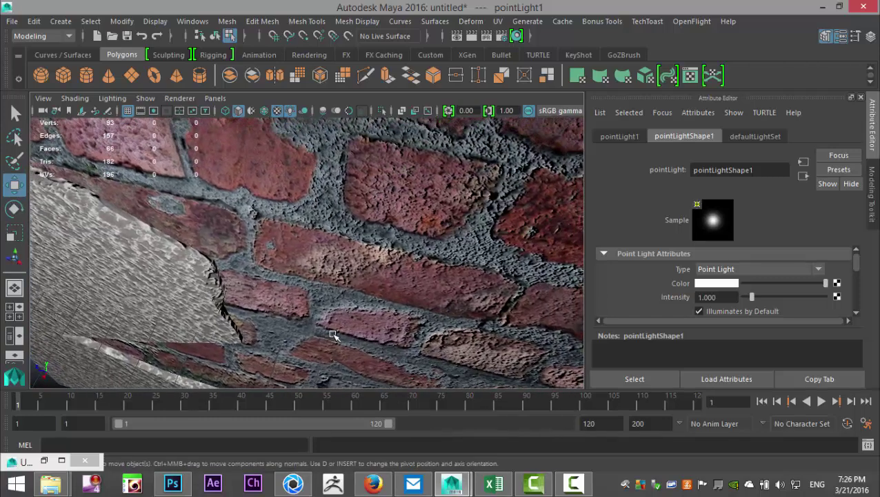
left_click_drag(338, 324, 368, 288, "alt")
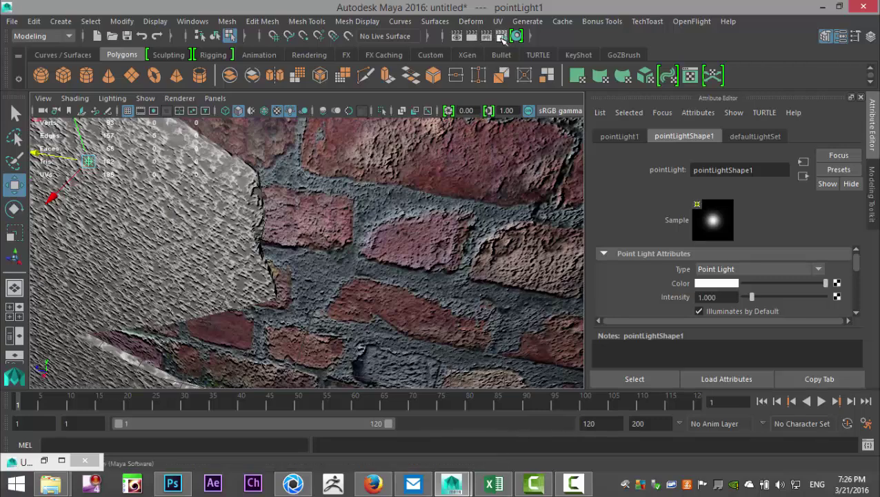
Step: In the render settings, switch the renderer to mental ray and expand the Render Options containing the default light setting
left_click(502, 46)
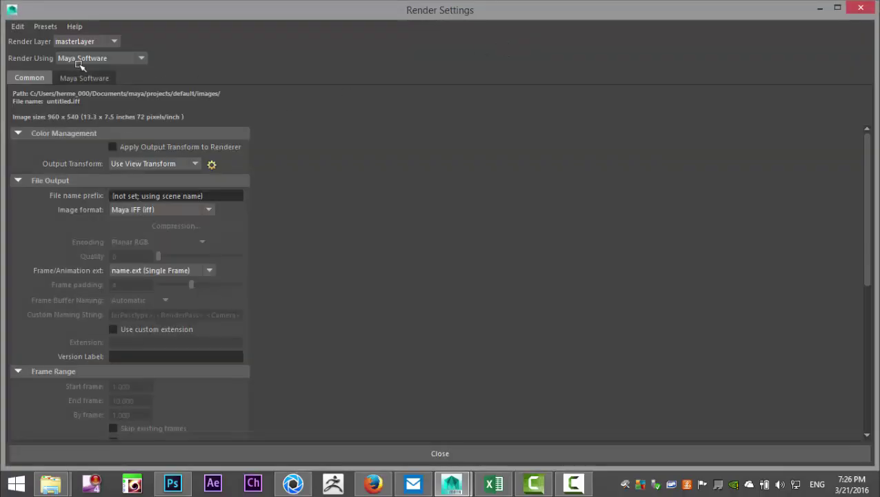
left_click(81, 60)
left_click(101, 124)
scroll(149, 244, "down", 5)
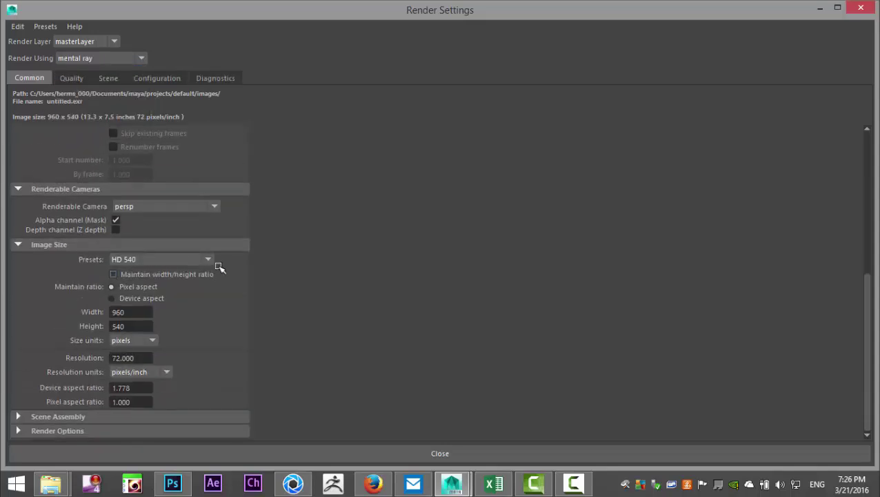
left_click(19, 431)
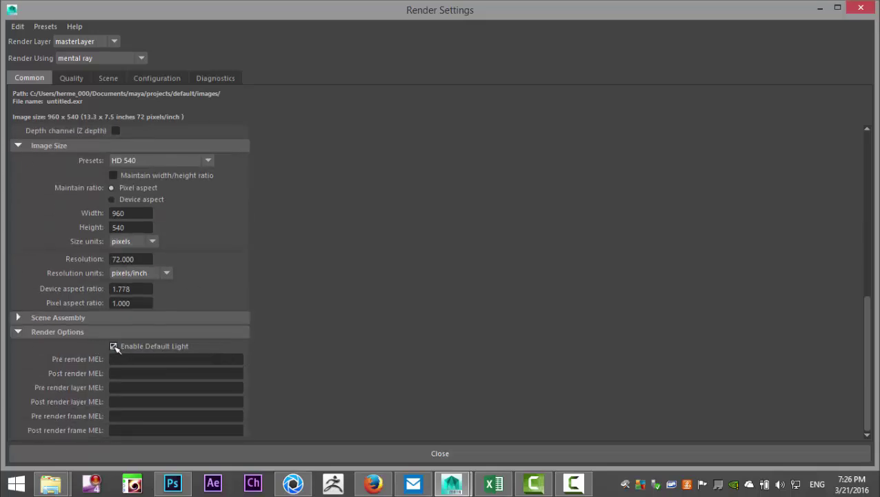
scroll(249, 375, "up", 6)
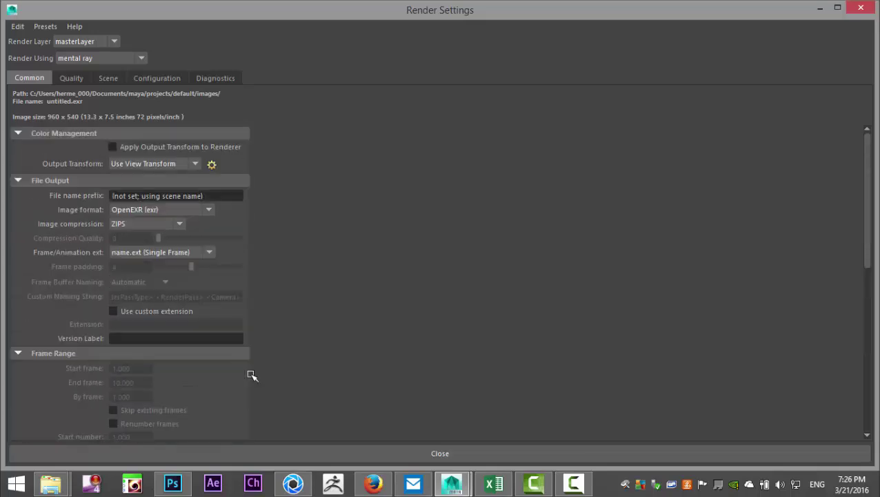
Step: Set the mental ray overall sampling quality to 1.50 and enable Global Illumination in the legacy quality options
left_click(75, 79)
left_click_drag(218, 124, 673, 115)
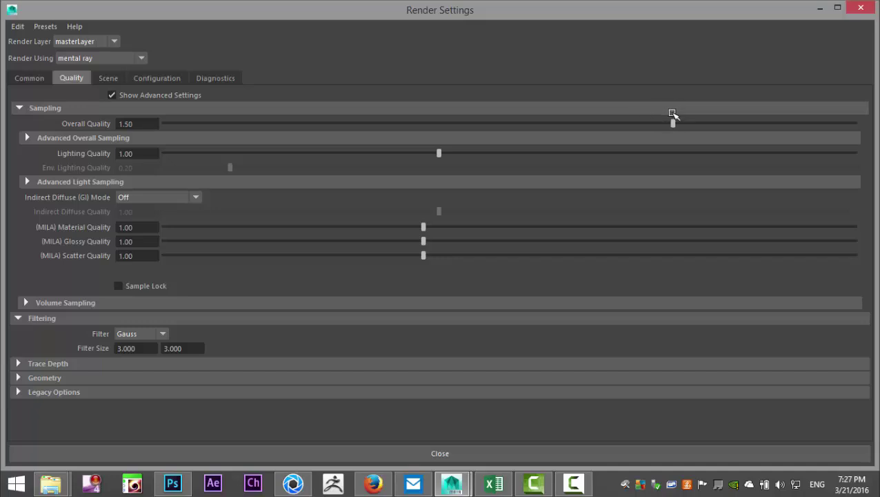
left_click(20, 392)
scroll(308, 347, "down", 8)
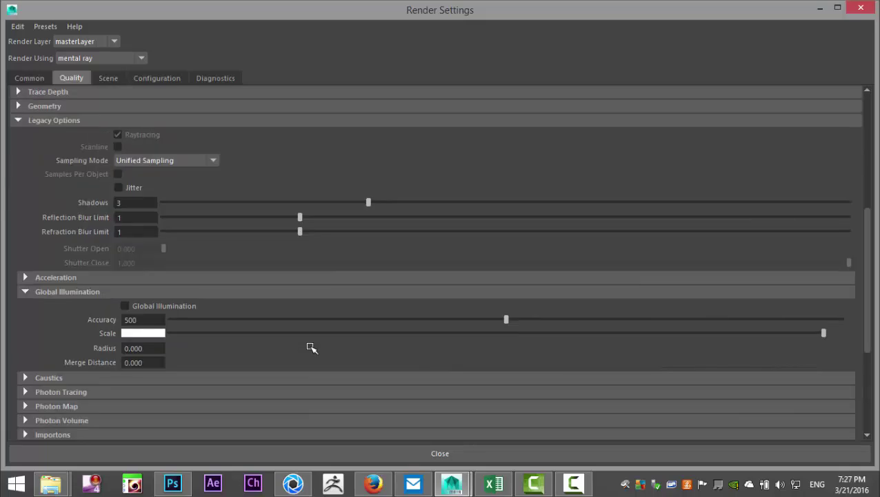
left_click(123, 306)
Step: Examine the Photon Map and Final Gathering quality options, and the scene's framebuffer, environment and shutter settings
left_click(25, 407)
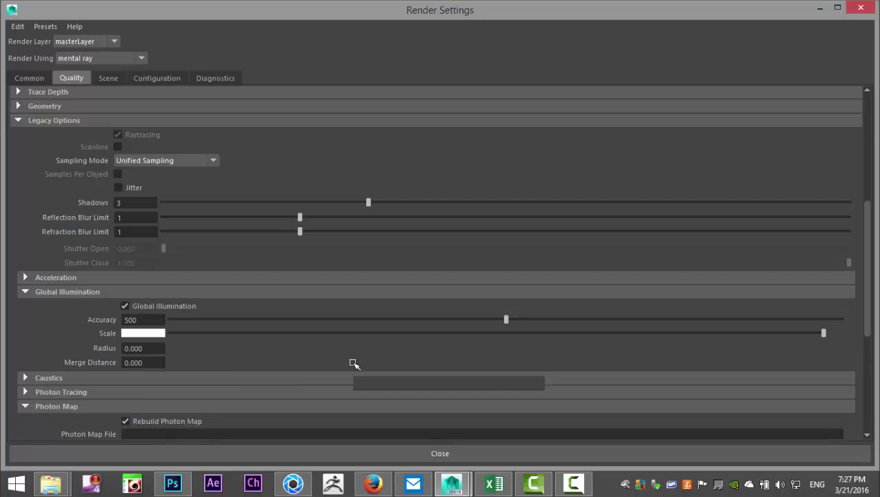
scroll(354, 362, "down", 3)
scroll(350, 362, "down", 3)
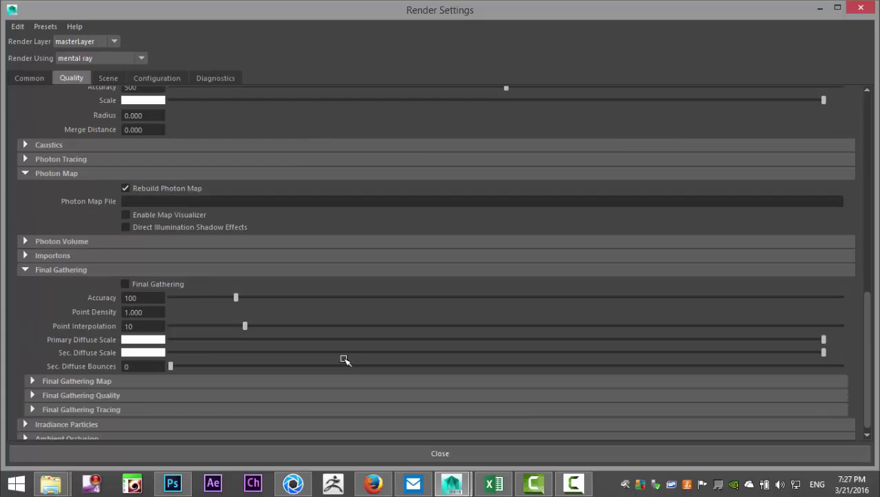
scroll(140, 293, "up", 2)
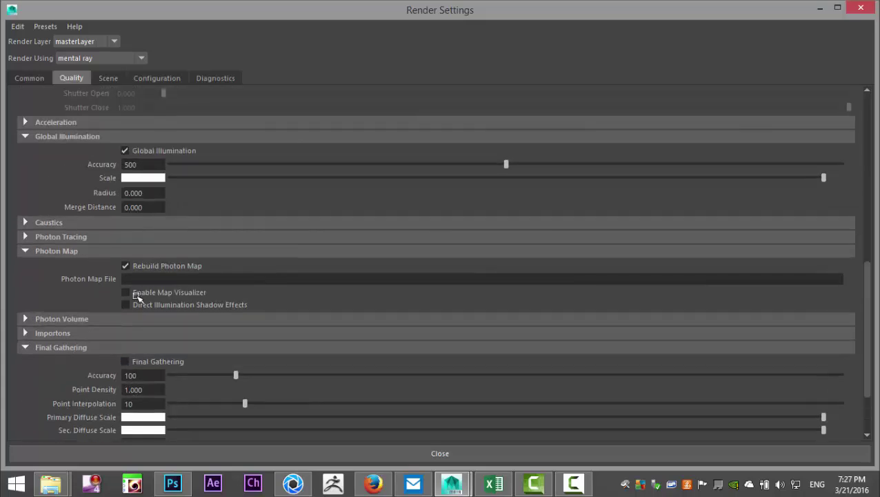
scroll(283, 369, "up", 5)
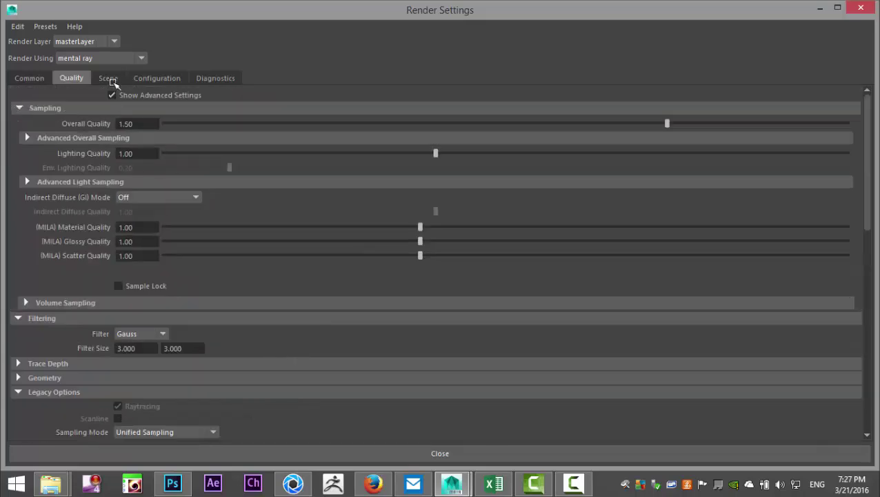
left_click(109, 79)
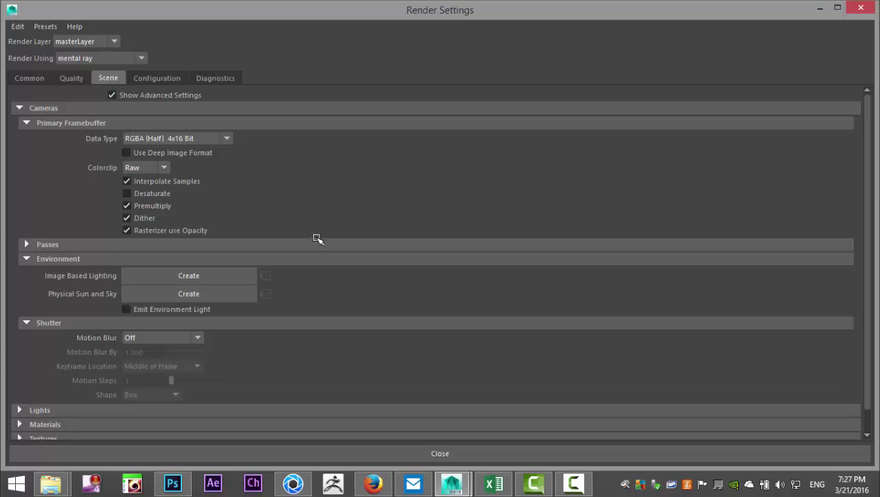
scroll(317, 239, "down", 1)
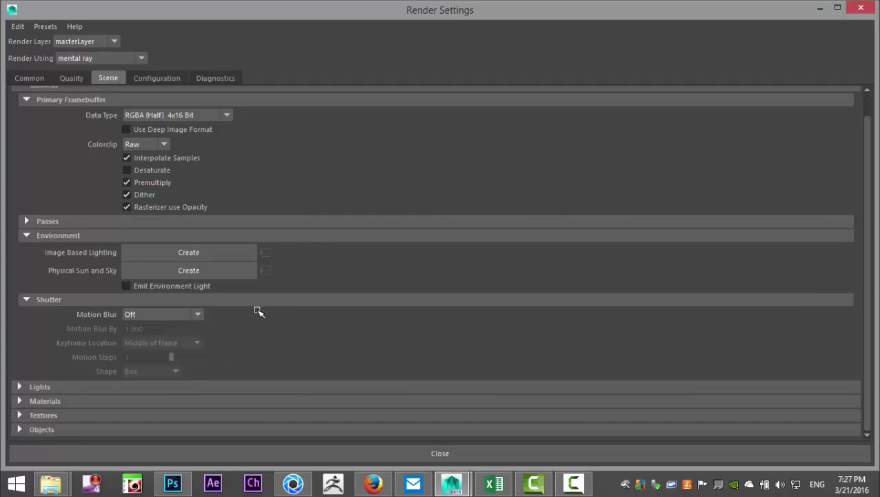
scroll(257, 311, "up", 1)
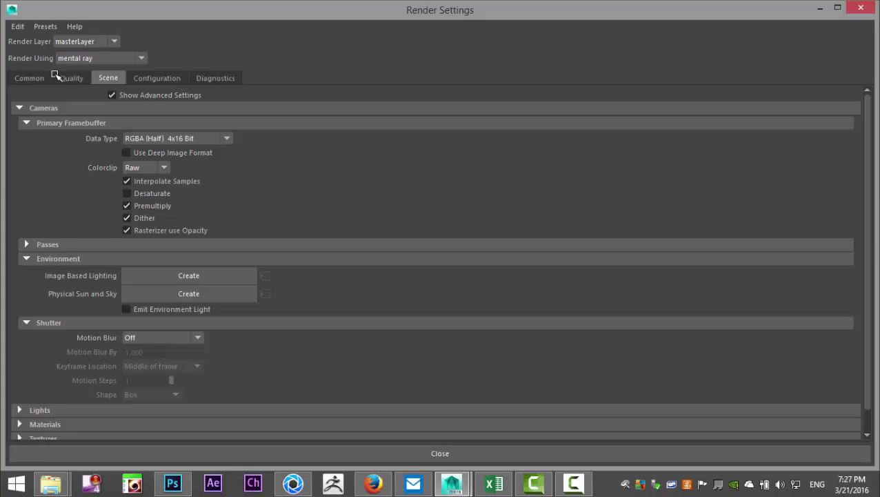
Step: Set the render image size to the HD 1080 preset and minimize the render settings
left_click(30, 80)
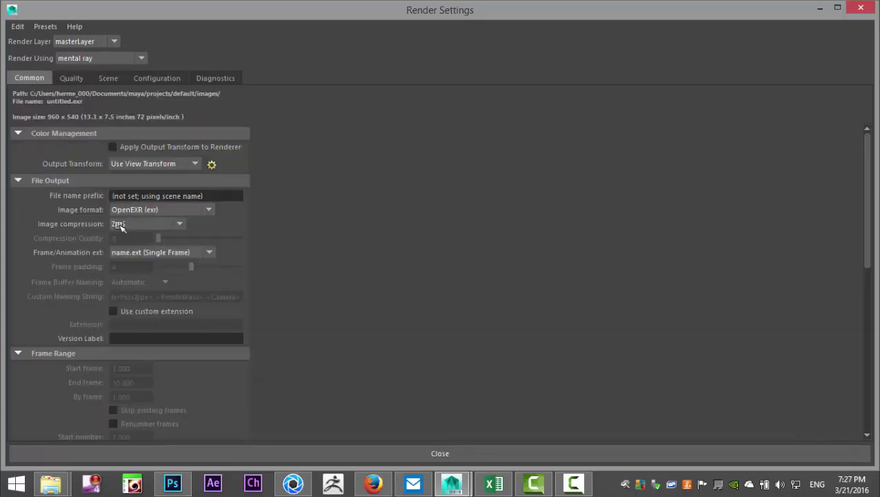
scroll(255, 315, "down", 13)
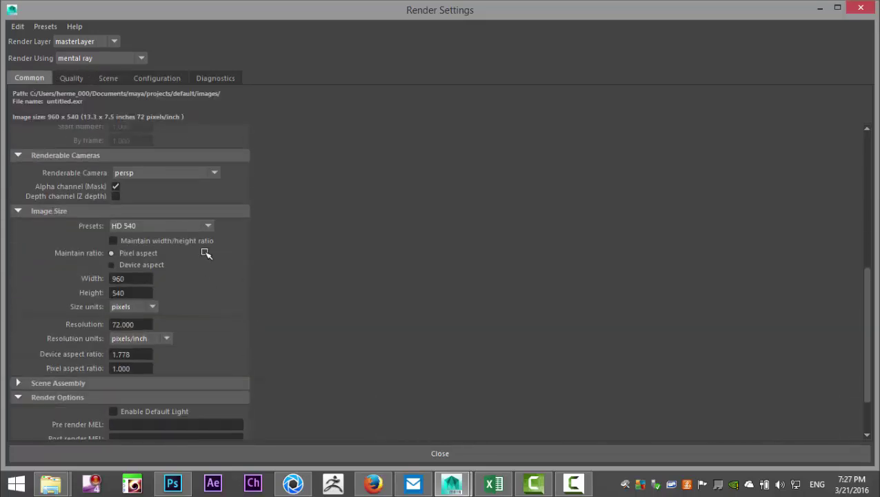
left_click(211, 226)
scroll(207, 359, "down", 2)
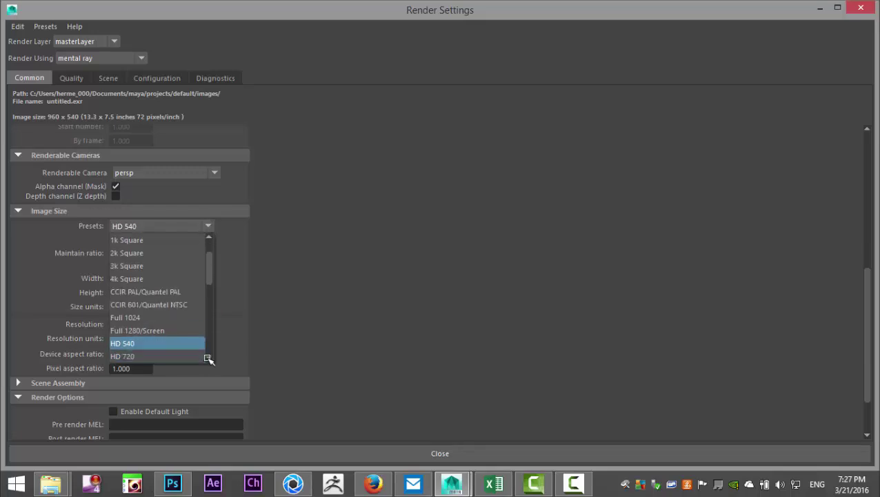
left_click(188, 355)
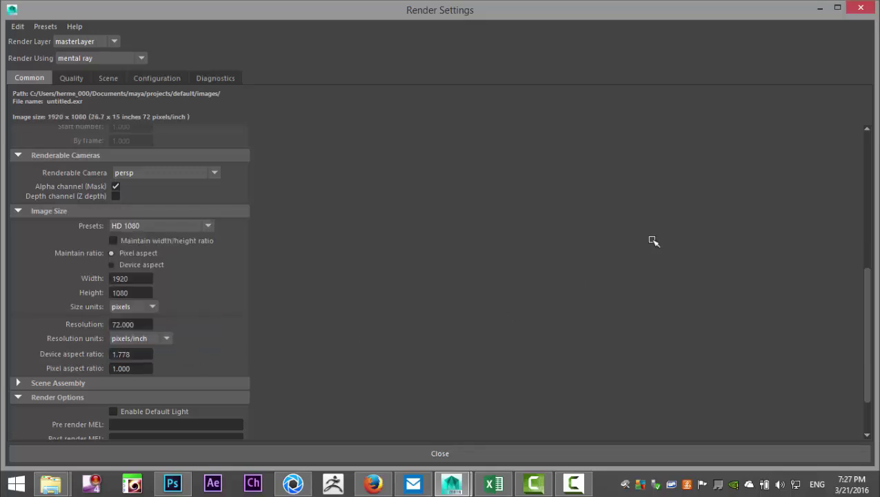
left_click(818, 9)
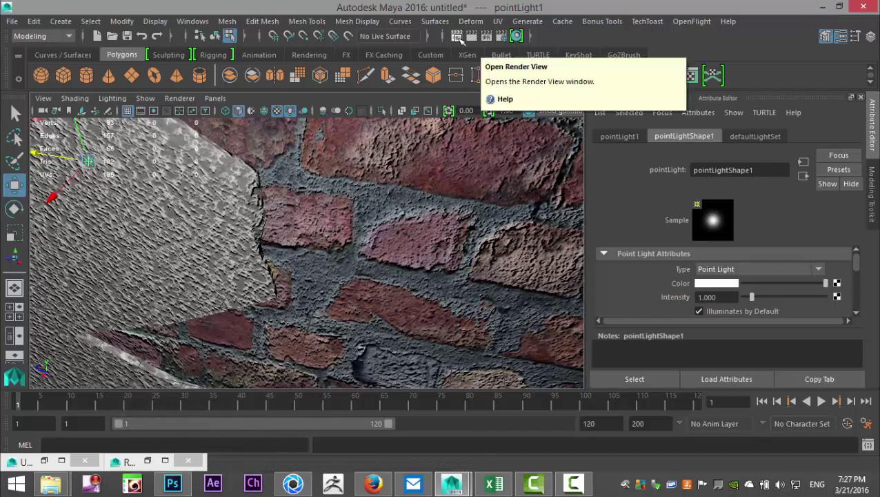
Step: Open the Render View and render the brick and stucco close-up from the persp camera with mental ray
left_click(460, 36)
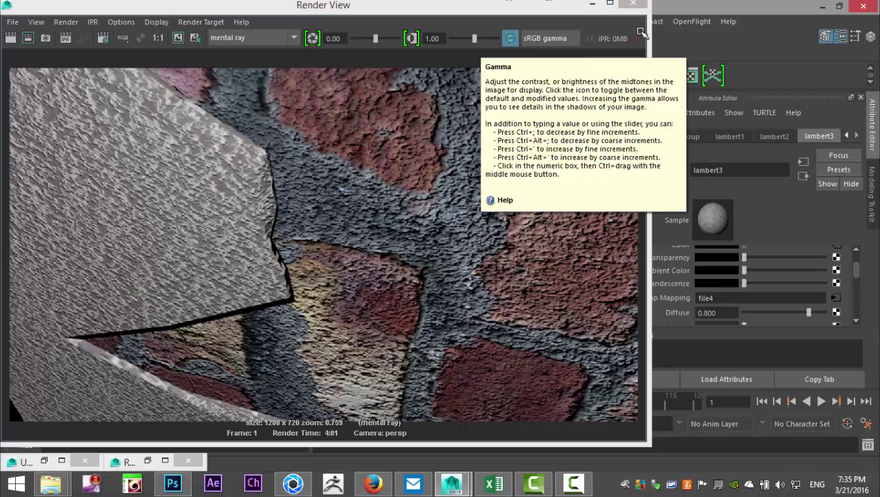
left_click(562, 6)
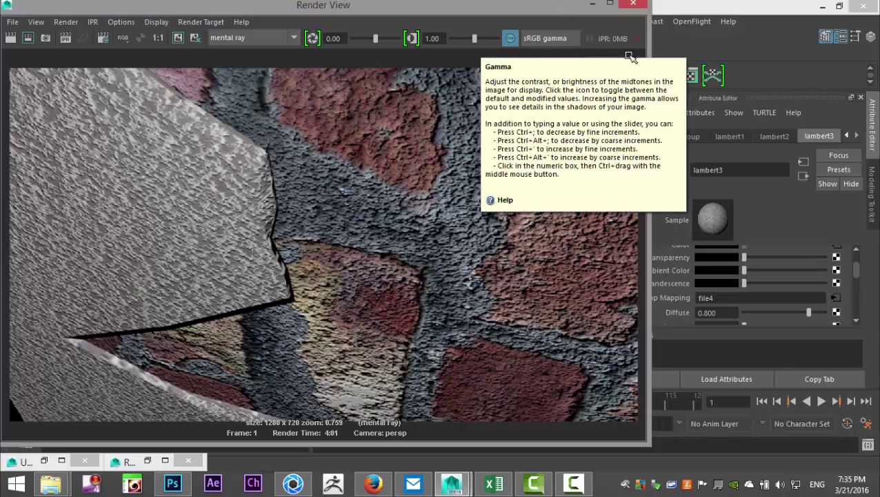